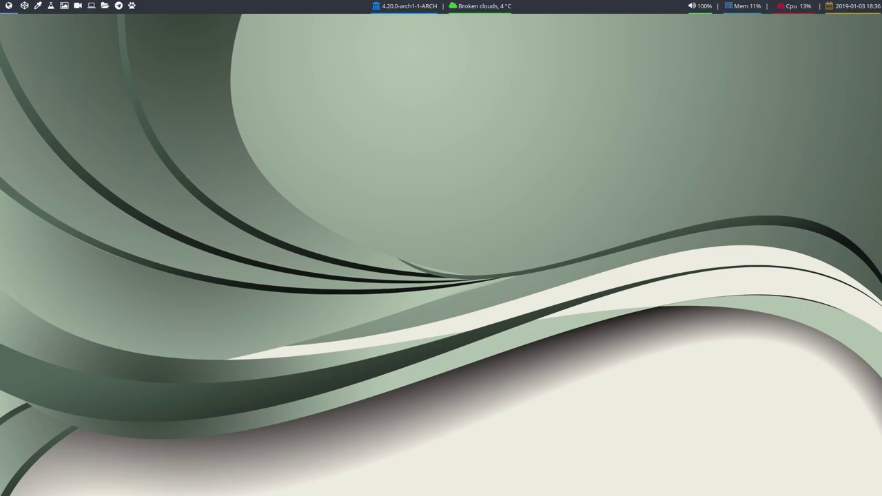
Open a terminal to view the system information summary, and close it again.
{"action": "key", "text": "super+Return"}
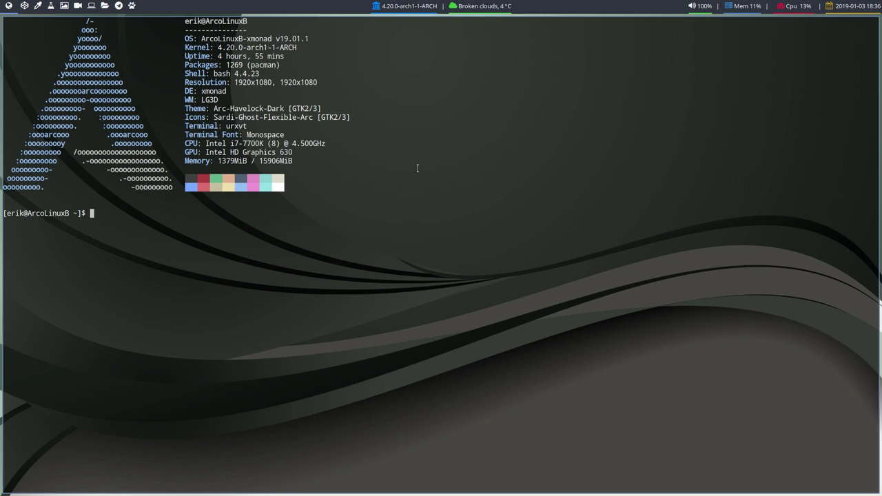
{"action": "key", "text": "super+q"}
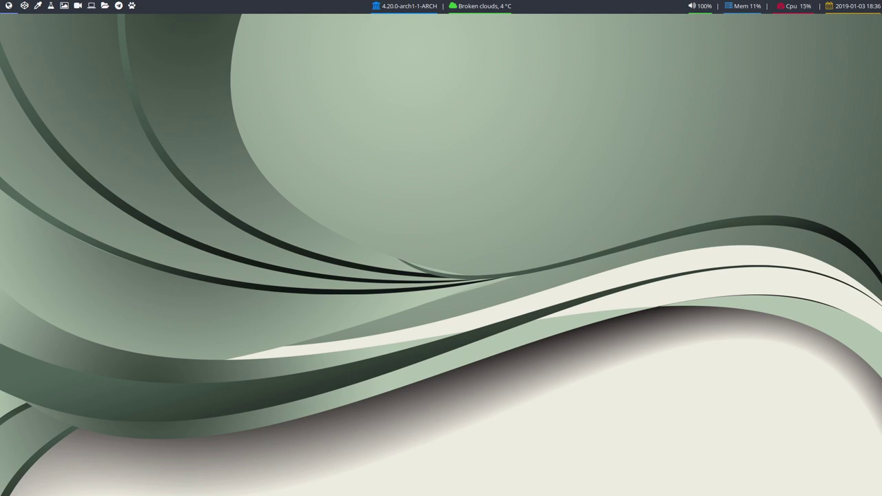
Open the file manager on the second workspace and view which applications can open confluence_clear_by_nucu.jpg in the variety Favorites folder.
{"action": "key", "text": "super+2"}
{"action": "key", "text": "super+q"}
{"action": "key", "text": "super+shift+Return"}
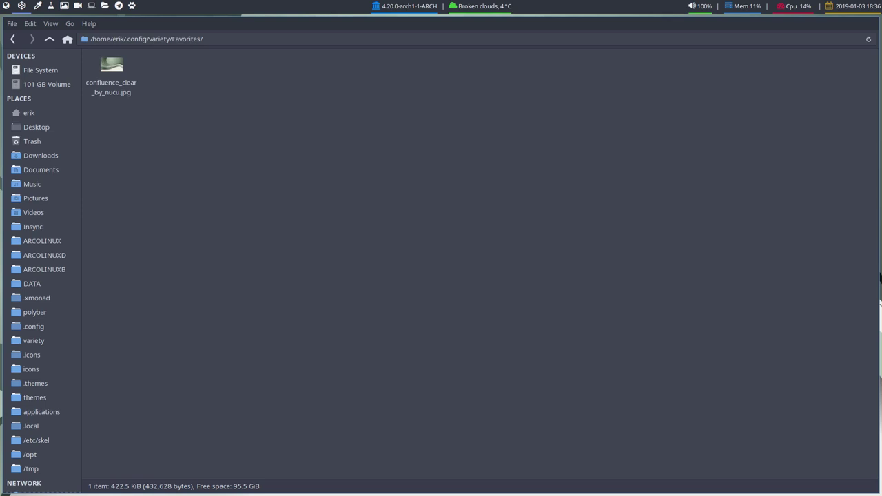
{"action": "right_click", "coordinate": [116, 71]}
{"action": "mouse_move", "coordinate": [145, 92]}
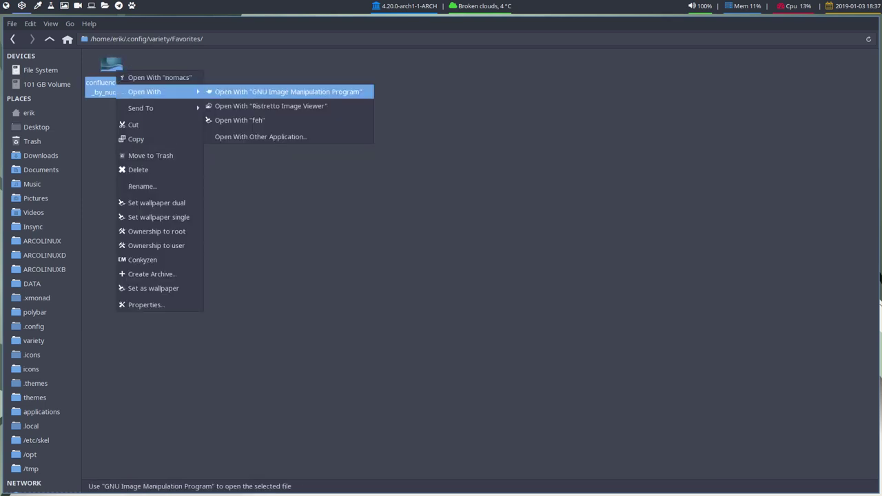
{"action": "key", "text": "Escape"}
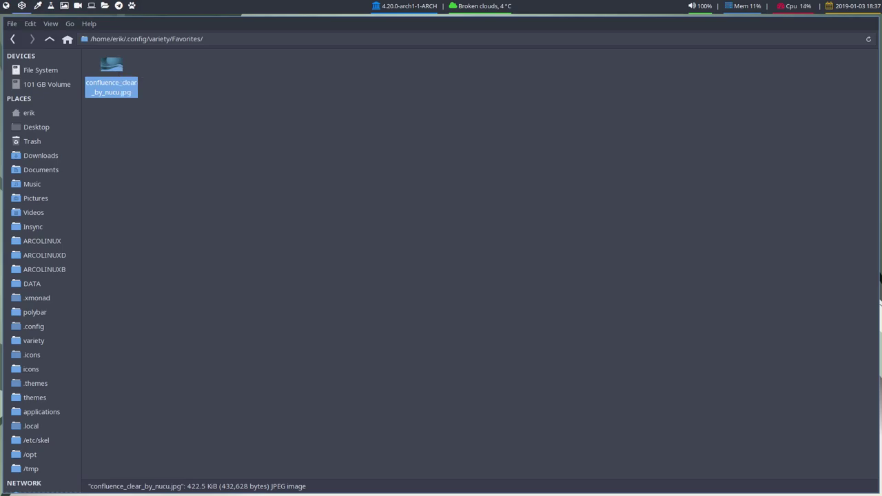
Switch to the GIMP workspace holding confluence_clear_by_nucu.jpg and re-show the last used filter, Hue-Chroma.
{"action": "key", "text": "ctrl+alt+Right"}
{"action": "key", "text": "ctrl+alt+Right"}
{"action": "key", "text": "ctrl+alt+Right"}
{"action": "key", "text": "ctrl+alt+Right"}
{"action": "key", "text": "ctrl+alt+Right"}
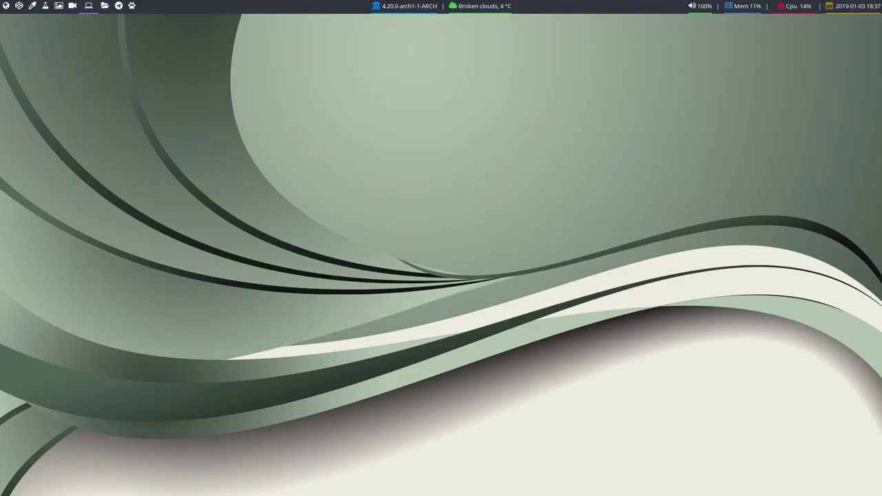
{"action": "key", "text": "ctrl+alt+Right"}
{"action": "key", "text": "ctrl+alt+Right"}
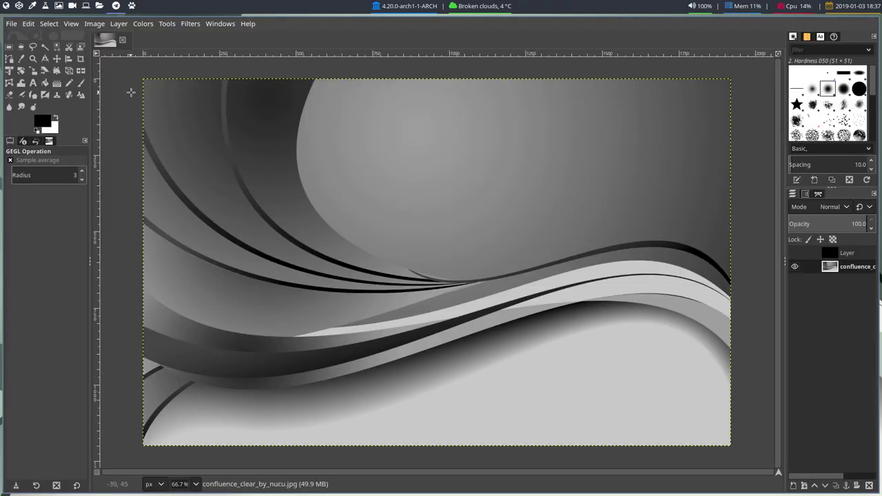
{"action": "key", "text": "ctrl+shift+f"}
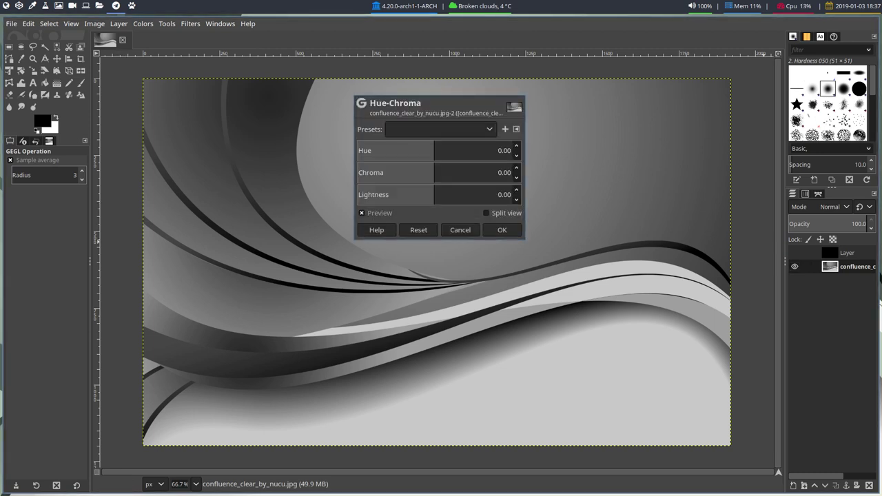
Open the Undo History dialog and revert the image to its base image state.
{"action": "left_click", "coordinate": [167, 23]}
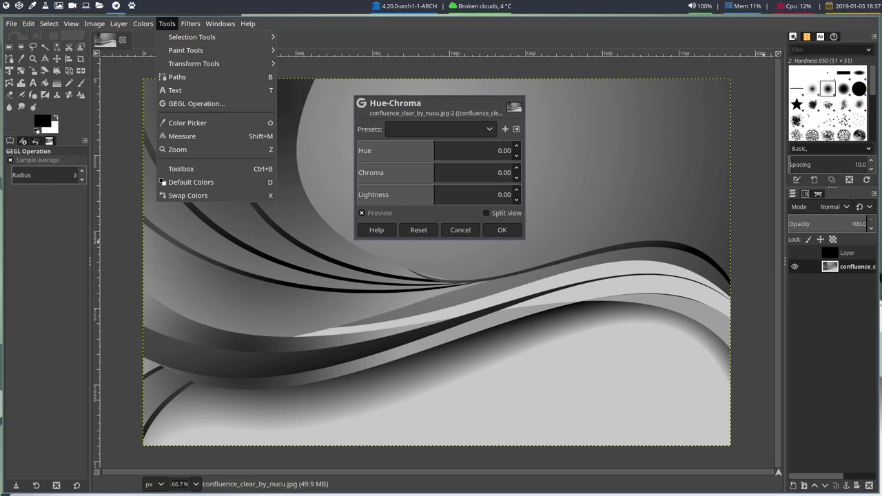
{"action": "key", "text": "Right"}
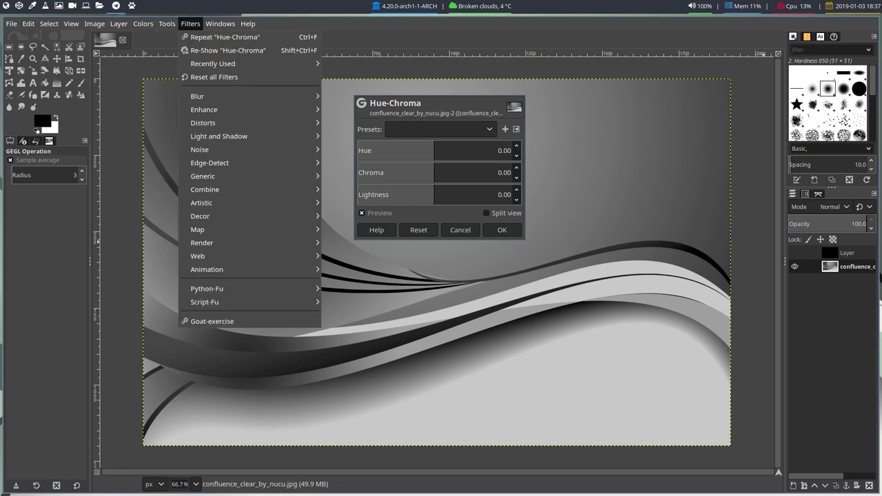
{"action": "key", "text": "Right"}
{"action": "key", "text": "Down"}
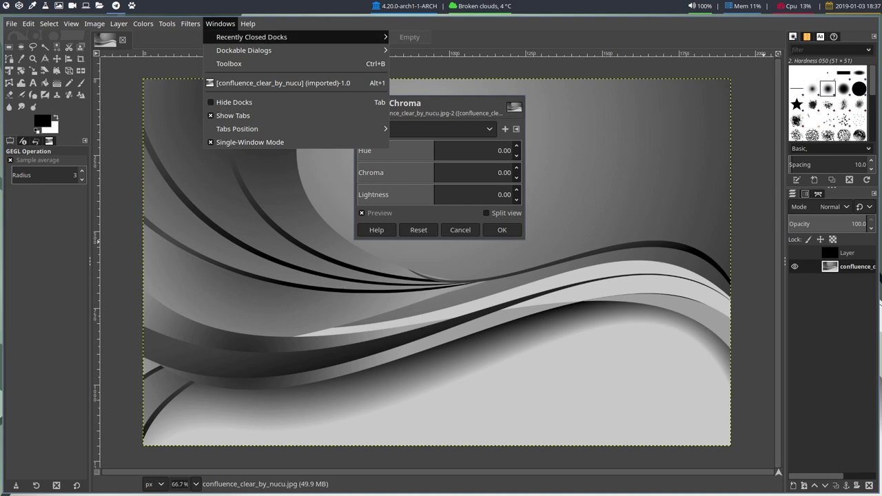
{"action": "key", "text": "Down"}
{"action": "key", "text": "Down"}
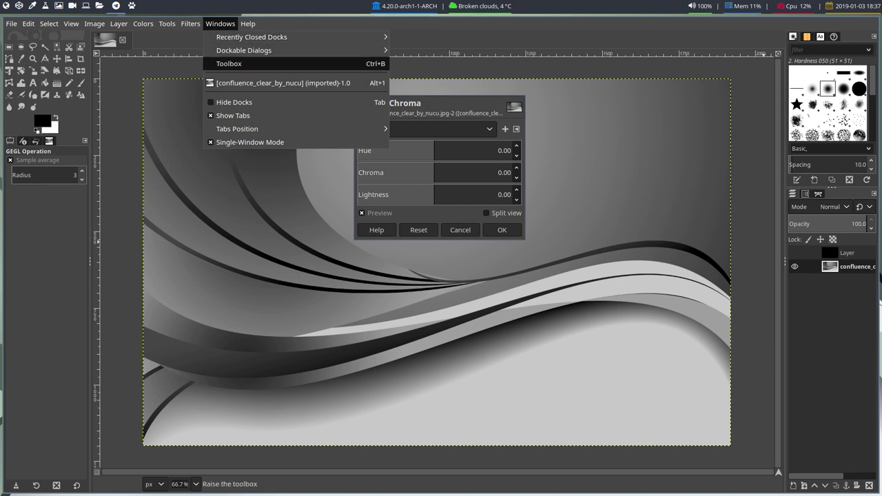
{"action": "key", "text": "Up"}
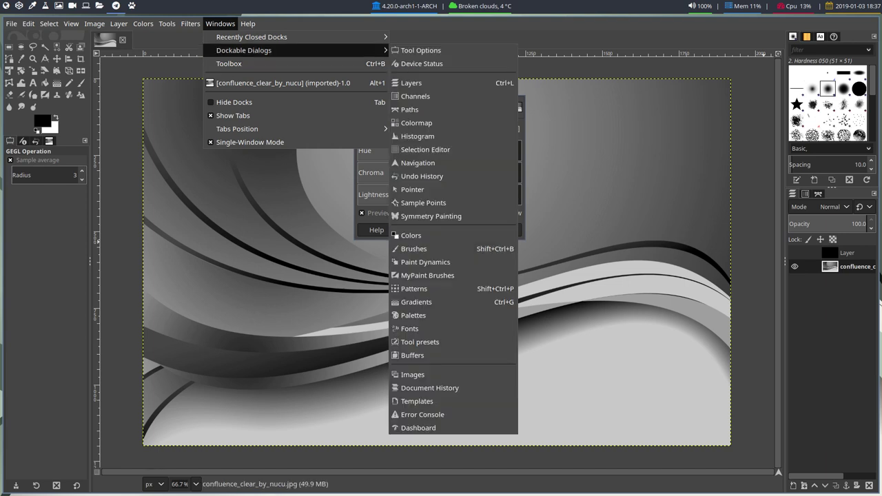
{"action": "key", "text": "Up"}
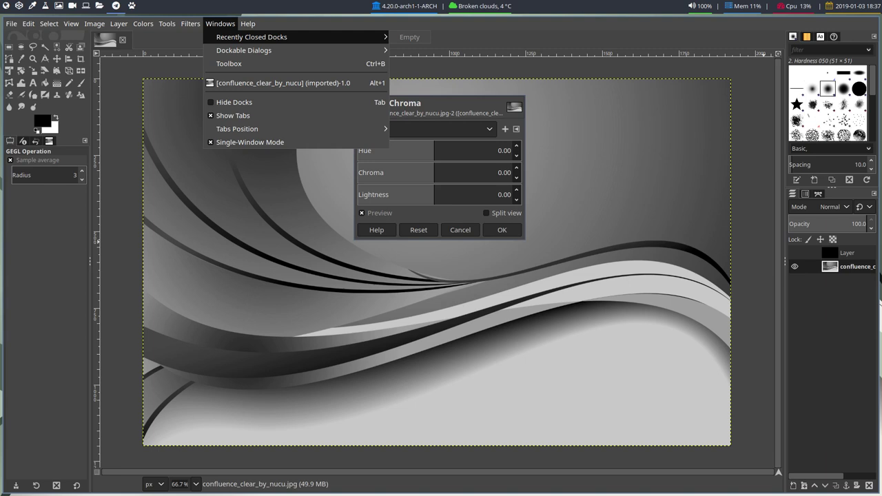
{"action": "key", "text": "Down"}
{"action": "key", "text": "Right"}
{"action": "key", "text": "Down"}
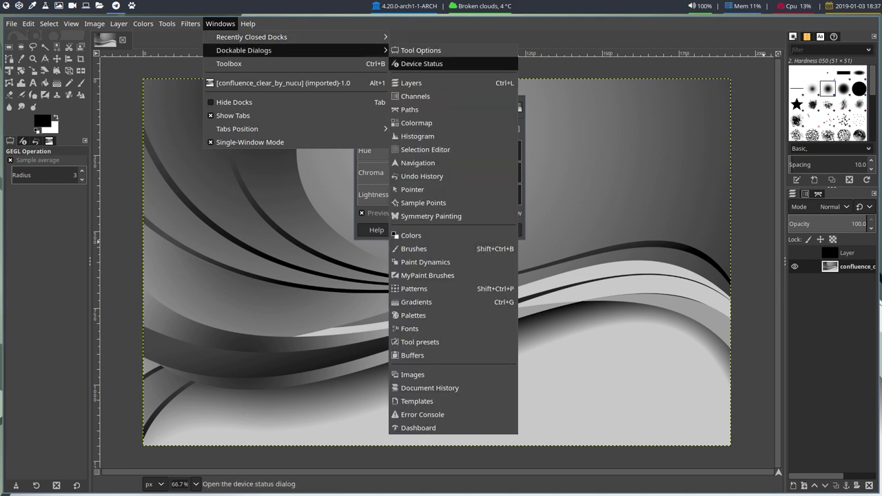
{"action": "key", "text": "Down"}
{"action": "key", "text": "Down"}
{"action": "key", "text": "Down"}
{"action": "key", "text": "Down"}
{"action": "key", "text": "Down"}
{"action": "key", "text": "Down"}
{"action": "key", "text": "Down"}
{"action": "key", "text": "Down"}
{"action": "key", "text": "Down"}
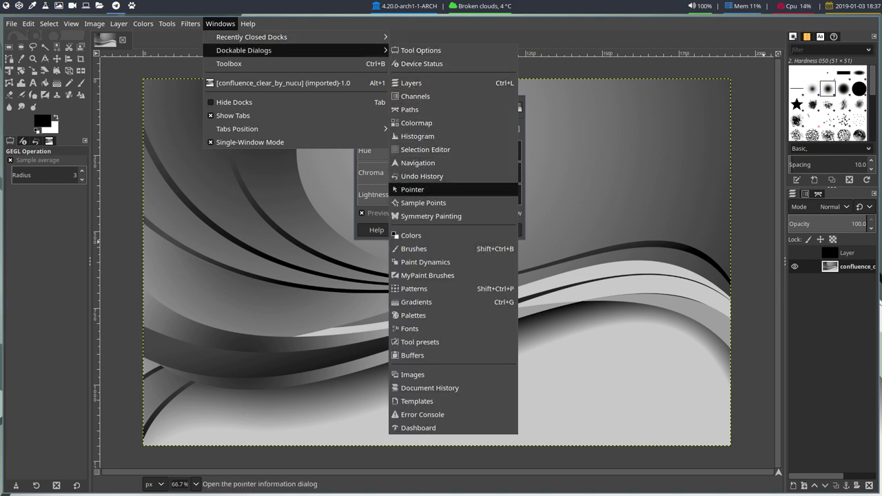
{"action": "key", "text": "Down"}
{"action": "key", "text": "Down"}
{"action": "key", "text": "Down"}
{"action": "key", "text": "Down"}
{"action": "key", "text": "Down"}
{"action": "key", "text": "Down"}
{"action": "key", "text": "Down"}
{"action": "key", "text": "Down"}
{"action": "key", "text": "Down"}
{"action": "key", "text": "Down"}
{"action": "key", "text": "Down"}
{"action": "key", "text": "Down"}
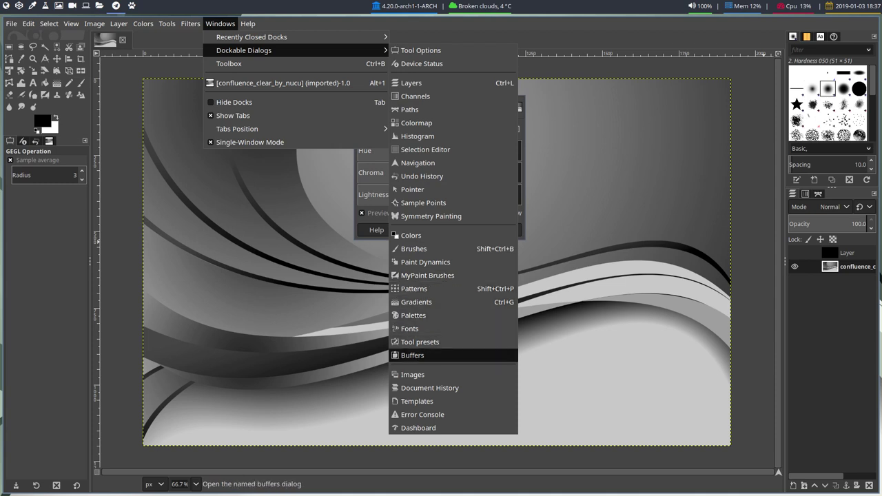
{"action": "key", "text": "Down"}
{"action": "key", "text": "Down"}
{"action": "key", "text": "Down"}
{"action": "key", "text": "Down"}
{"action": "key", "text": "Down"}
{"action": "key", "text": "Up"}
{"action": "key", "text": "Up"}
{"action": "key", "text": "Up"}
{"action": "key", "text": "Up"}
{"action": "key", "text": "Up"}
{"action": "key", "text": "Up"}
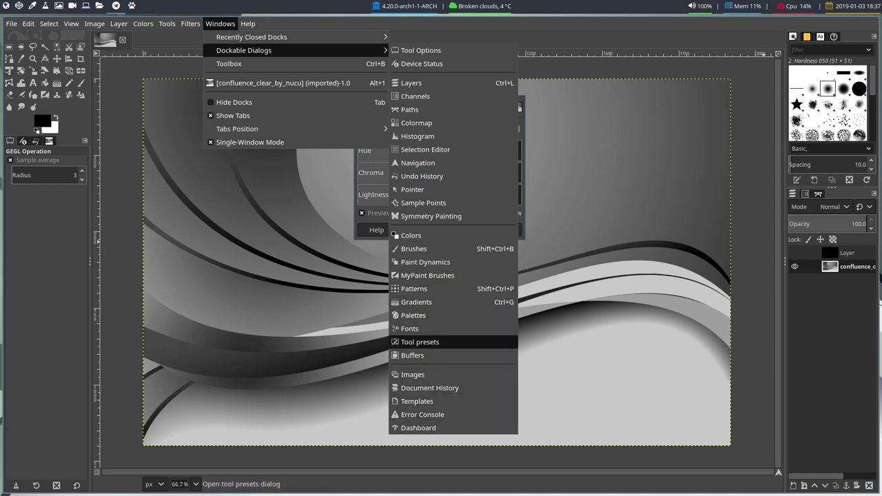
{"action": "key", "text": "Up"}
{"action": "key", "text": "Up"}
{"action": "key", "text": "Up"}
{"action": "key", "text": "Up"}
{"action": "key", "text": "Up"}
{"action": "key", "text": "Up"}
{"action": "key", "text": "Up"}
{"action": "key", "text": "Up"}
{"action": "key", "text": "Up"}
{"action": "key", "text": "Up"}
{"action": "key", "text": "Up"}
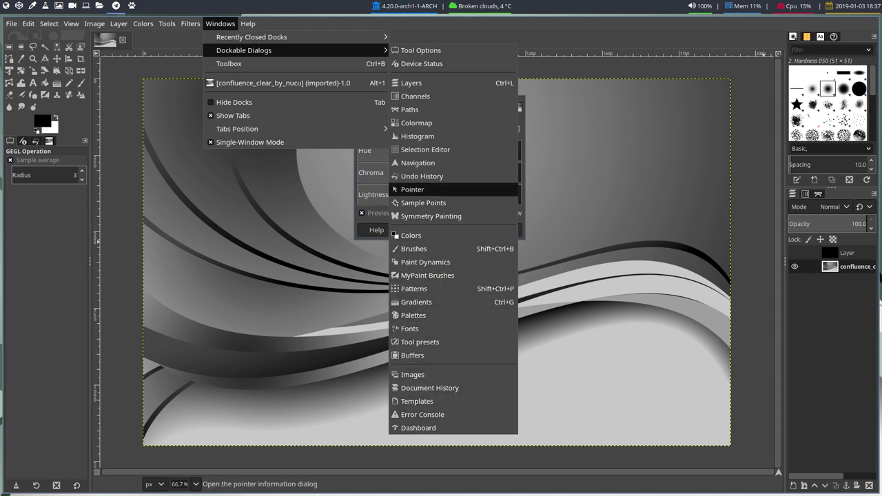
{"action": "key", "text": "Up"}
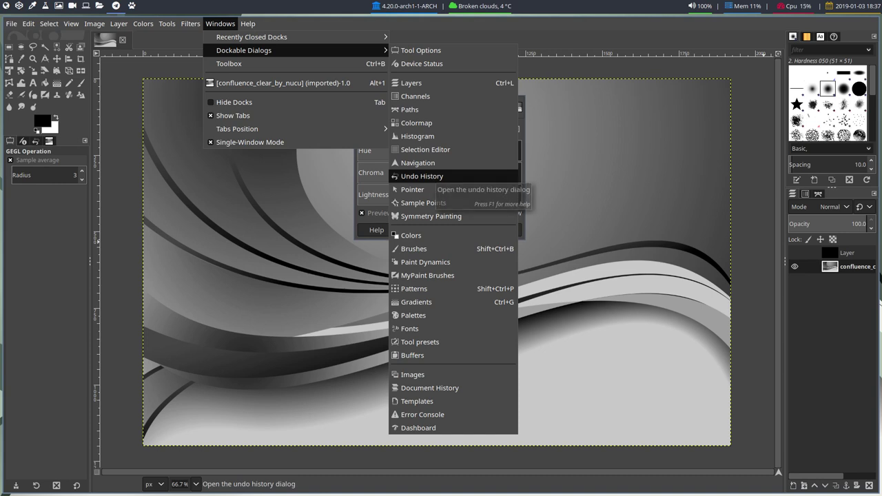
{"action": "key", "text": "Return"}
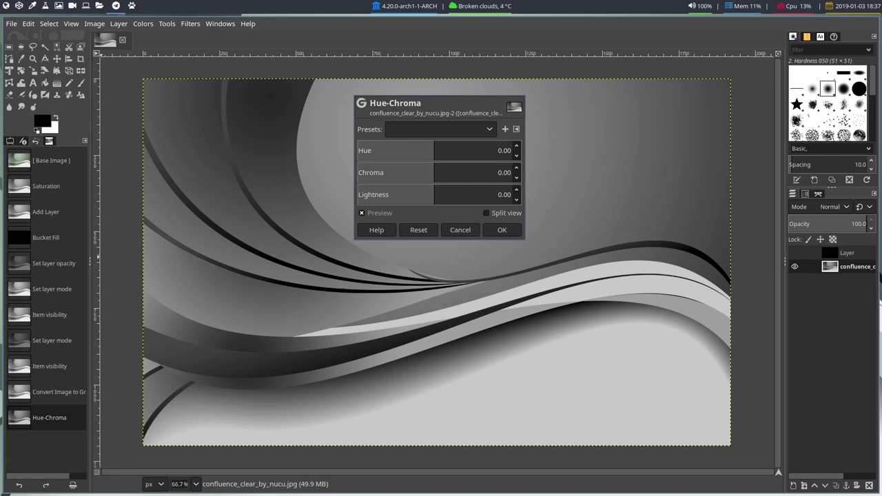
{"action": "left_click", "coordinate": [51, 160]}
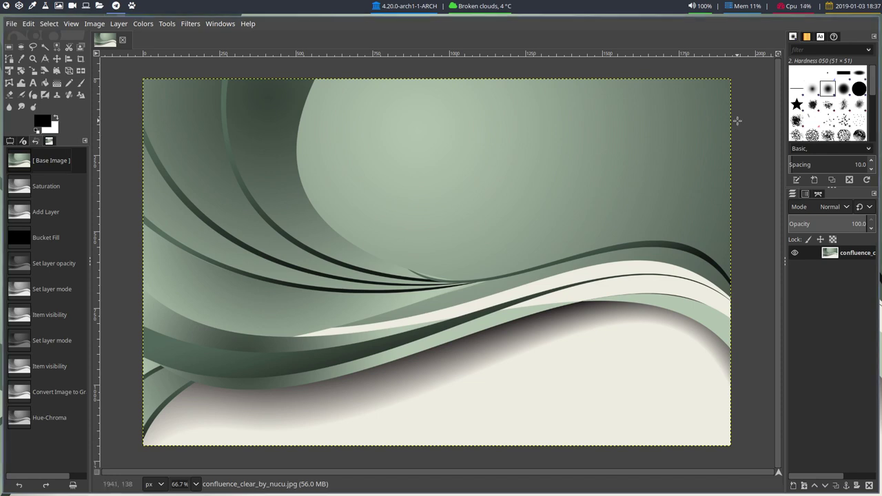
Try converting the image to grayscale mode, and undo the conversion.
{"action": "left_click", "coordinate": [94, 23]}
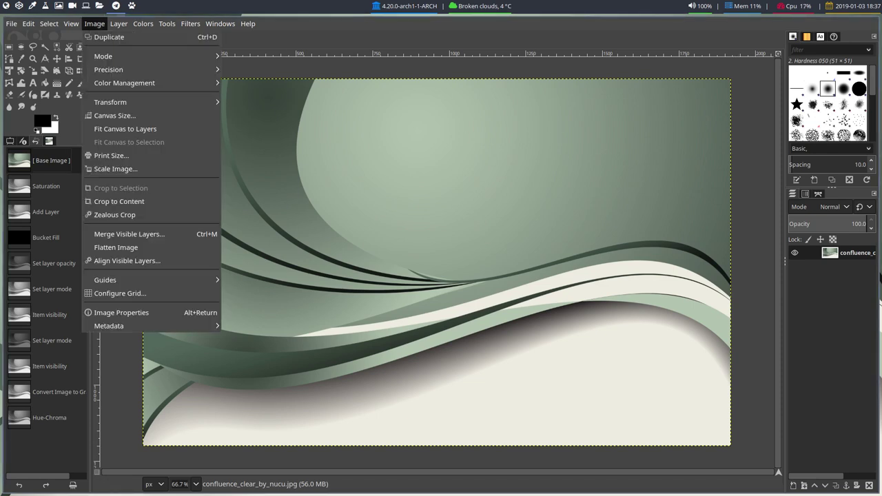
{"action": "left_click", "coordinate": [245, 69]}
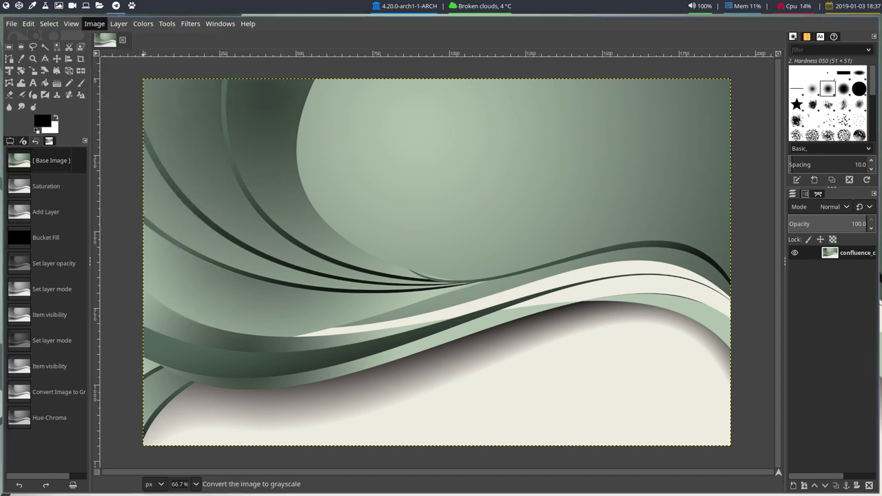
{"action": "left_click", "coordinate": [500, 305]}
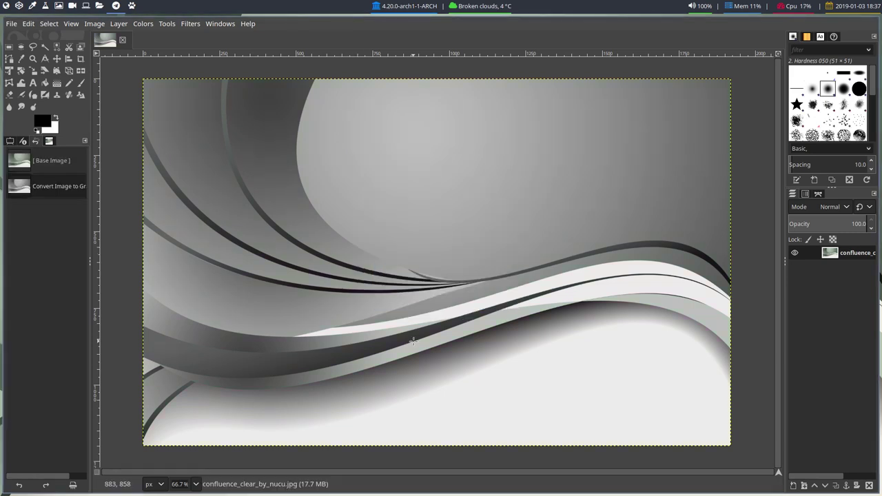
{"action": "key", "text": "ctrl+z"}
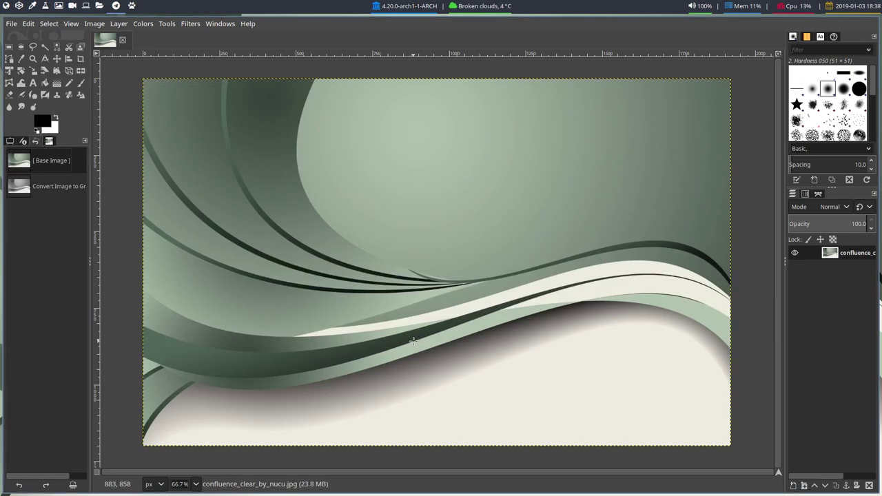
{"action": "left_click", "coordinate": [94, 24]}
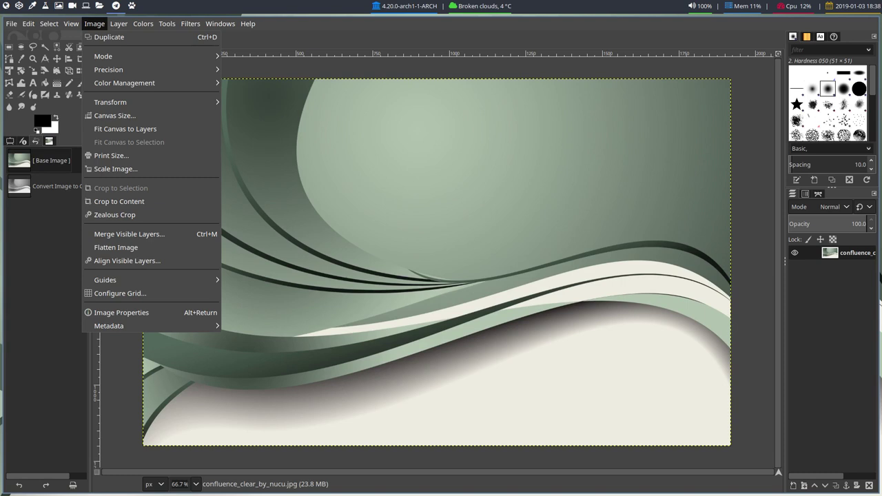
{"action": "mouse_move", "coordinate": [104, 55]}
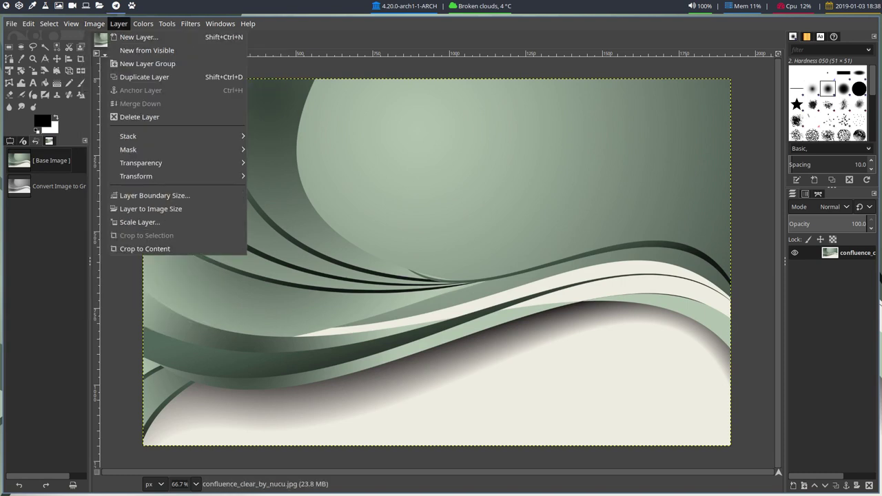
{"action": "mouse_move", "coordinate": [143, 24]}
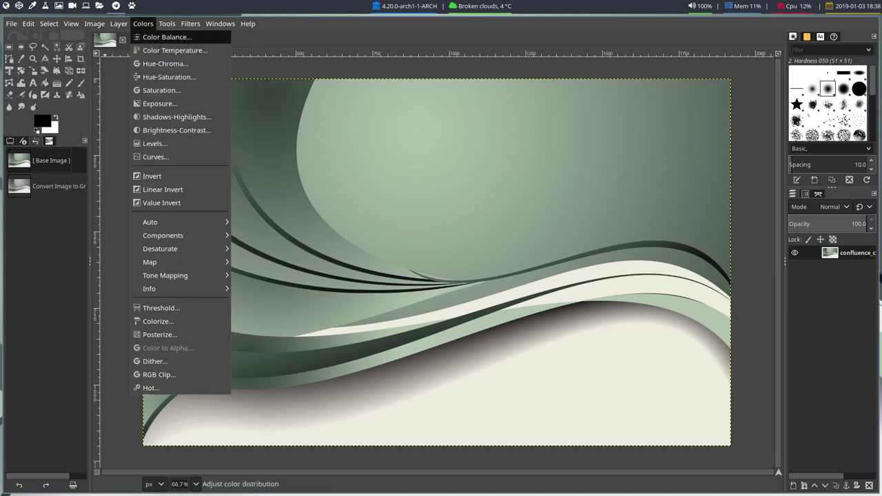
{"action": "key", "text": "Down"}
{"action": "key", "text": "Down"}
{"action": "key", "text": "Down"}
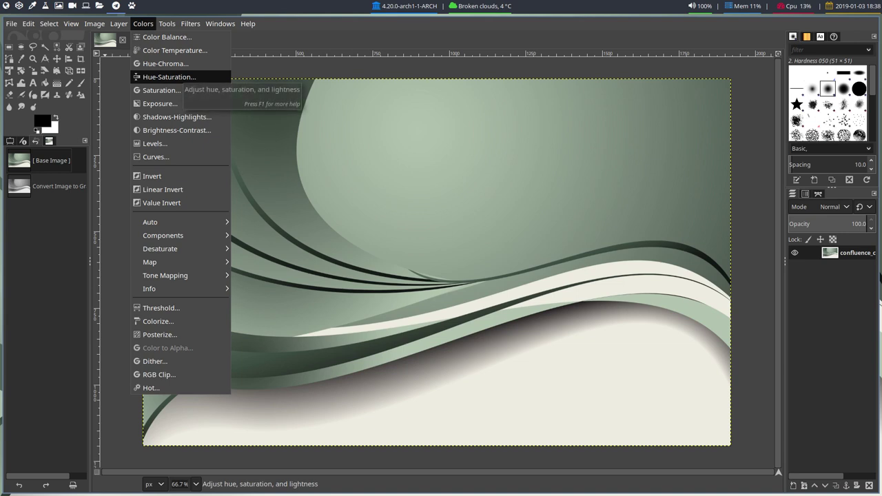
{"action": "key", "text": "Down"}
{"action": "key", "text": "Down"}
{"action": "key", "text": "Down"}
{"action": "key", "text": "Down"}
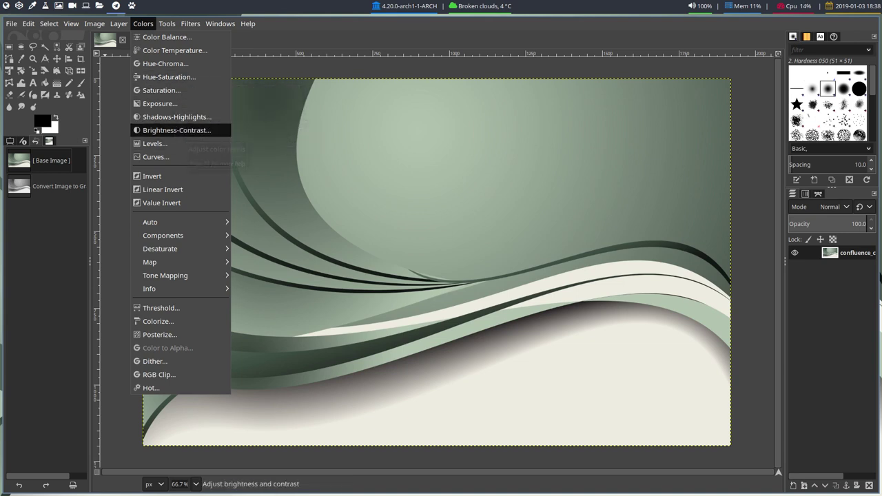
{"action": "key", "text": "Down"}
{"action": "key", "text": "Up"}
{"action": "key", "text": "Up"}
{"action": "key", "text": "Up"}
{"action": "key", "text": "Up"}
{"action": "key", "text": "Up"}
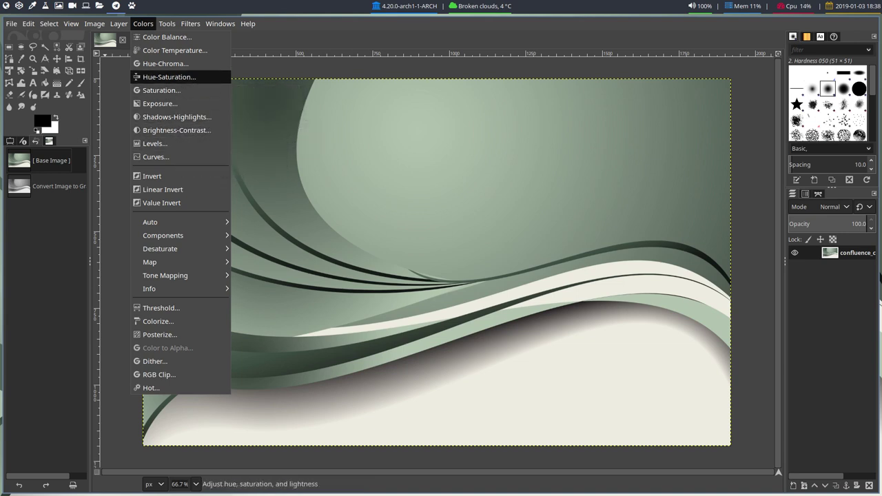
{"action": "key", "text": "Return"}
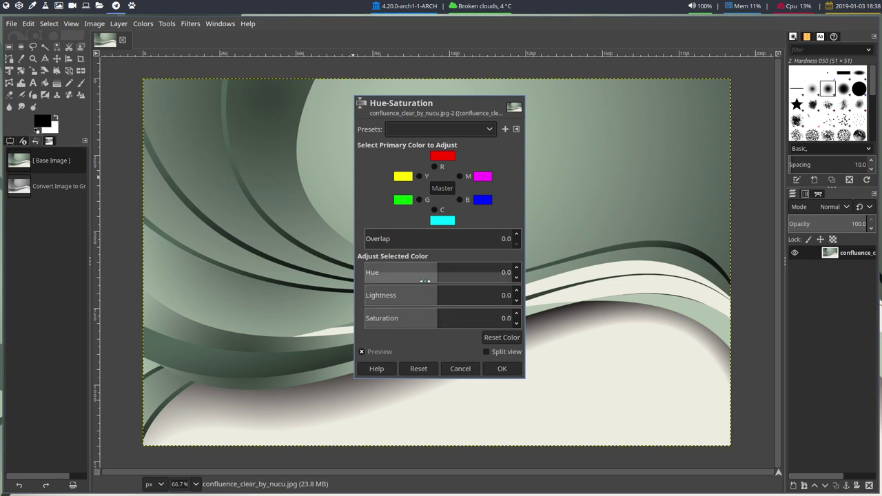
{"action": "left_click", "coordinate": [461, 369]}
{"action": "left_click", "coordinate": [119, 24]}
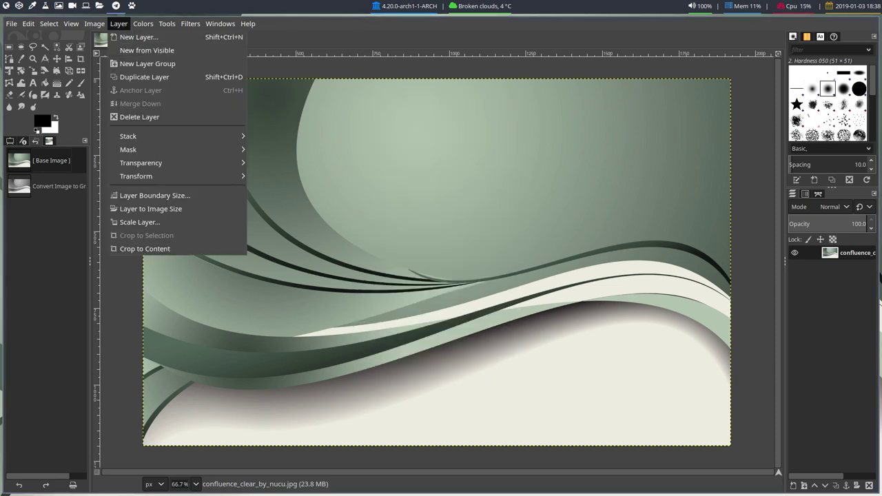
{"action": "key", "text": "Right"}
{"action": "key", "text": "Down"}
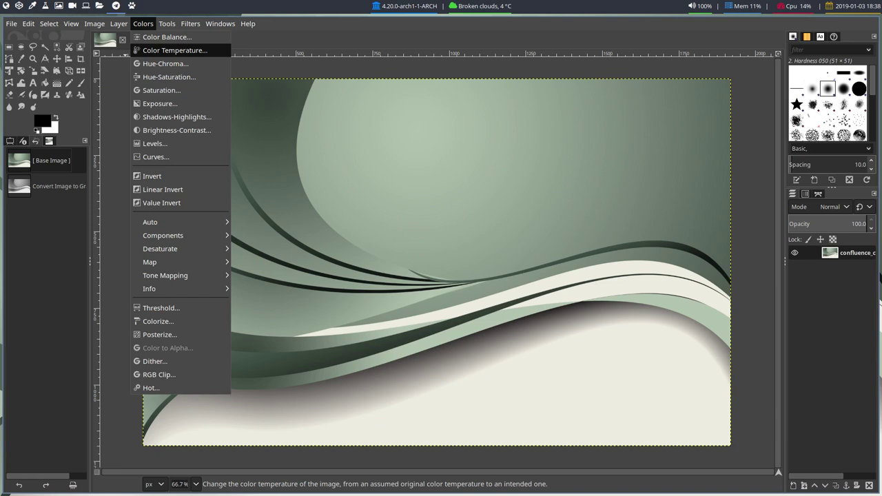
{"action": "key", "text": "Up"}
{"action": "key", "text": "Return"}
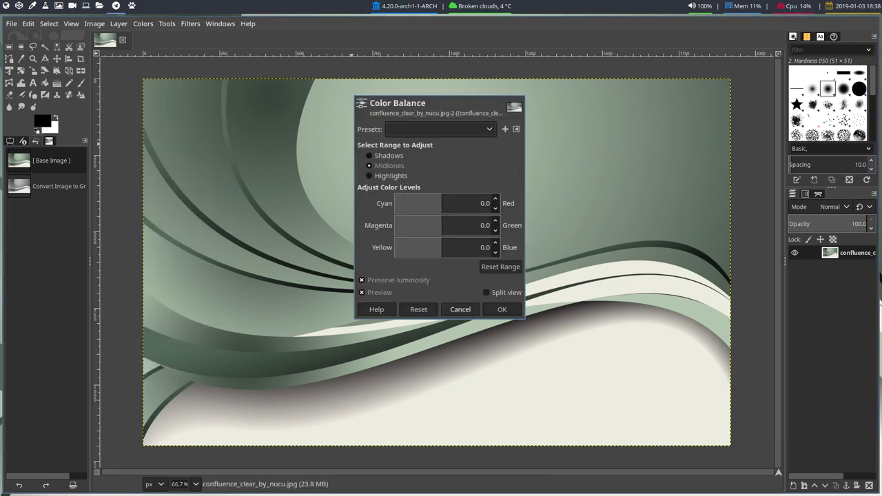
{"action": "left_click", "coordinate": [461, 308]}
Desaturate the image completely by applying Saturation with a scale of 0.000.
{"action": "key", "text": "alt+c"}
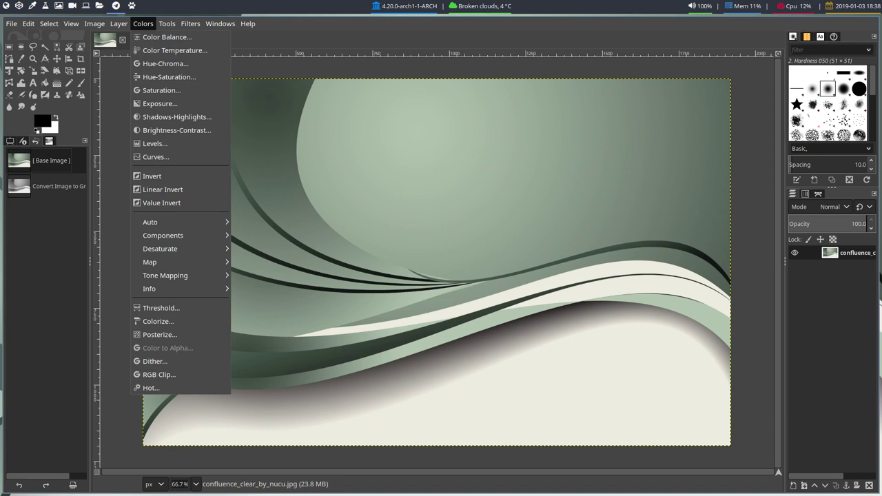
{"action": "left_click", "coordinate": [162, 91]}
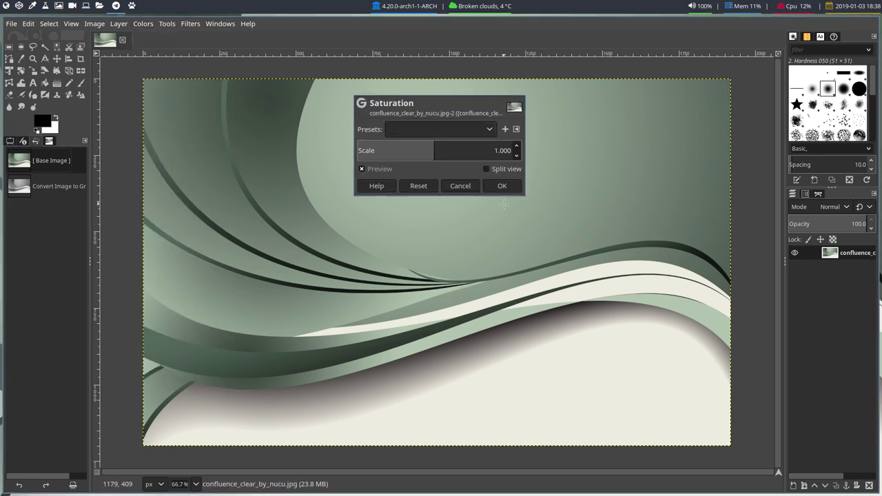
{"action": "left_click_drag", "start_coordinate": [435, 150], "coordinate": [357, 150]}
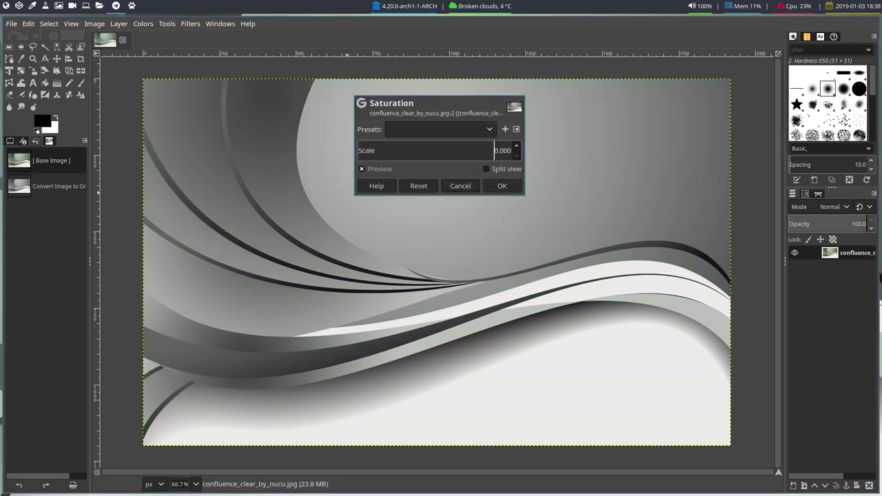
{"action": "left_click", "coordinate": [502, 185]}
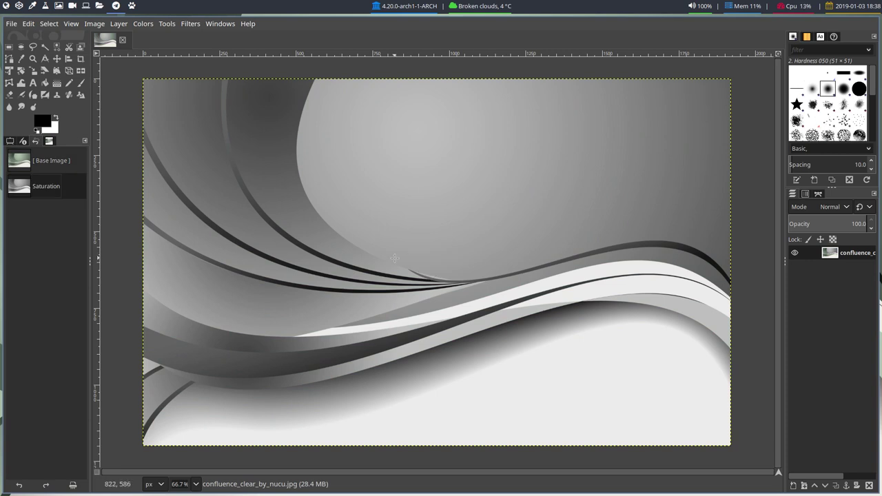
Darken the desaturated image by applying Brightness-Contrast with the brightness set to -19.
{"action": "left_click", "coordinate": [118, 24]}
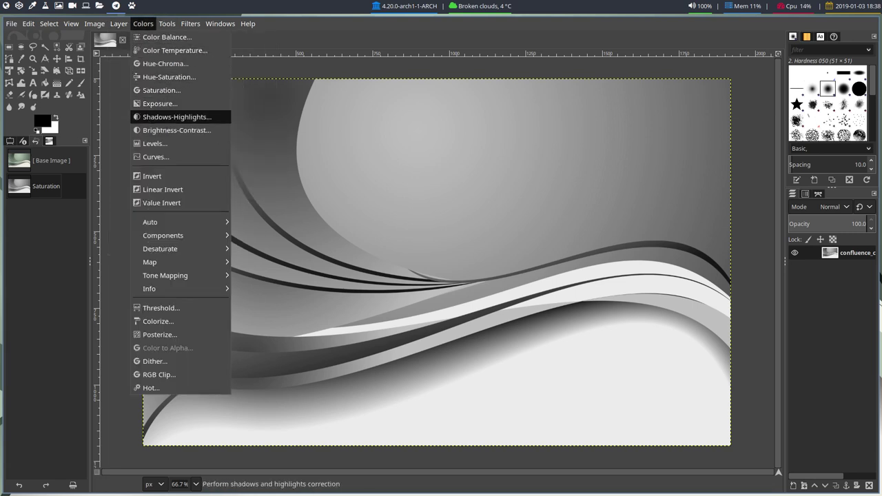
{"action": "left_click", "coordinate": [173, 130]}
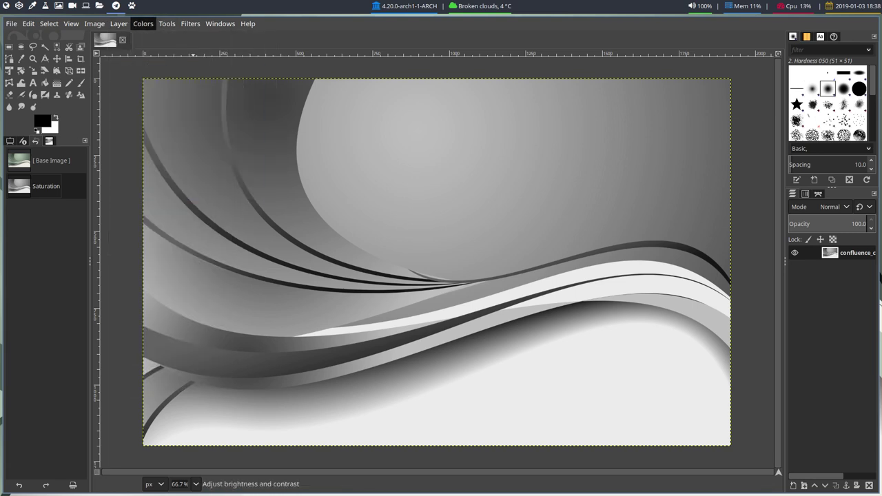
{"action": "left_click_drag", "start_coordinate": [171, 123], "coordinate": [67, 122]}
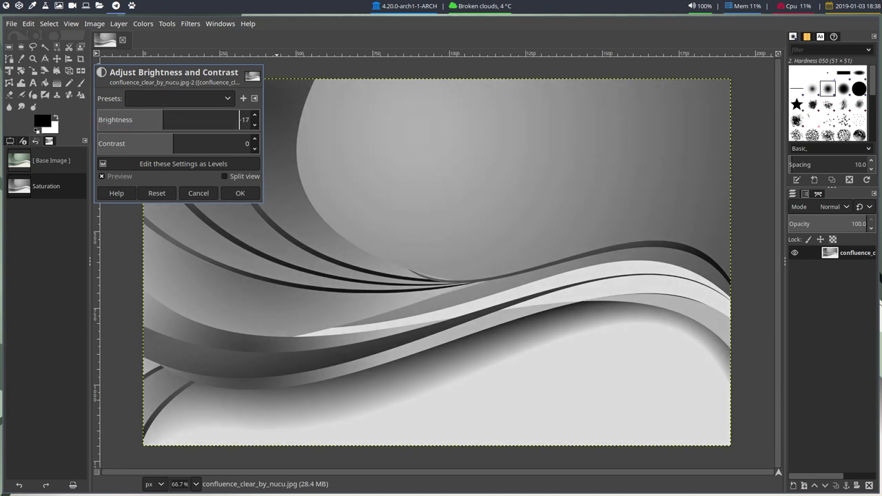
{"action": "left_click_drag", "start_coordinate": [158, 122], "coordinate": [149, 122]}
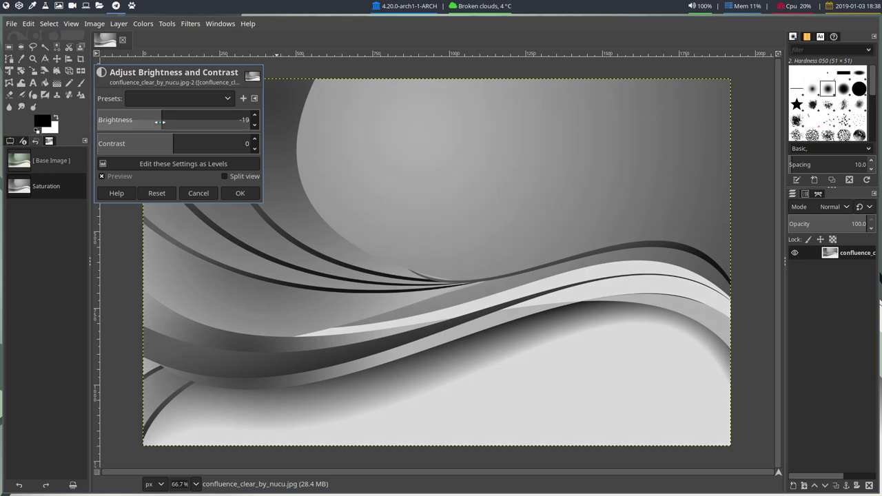
{"action": "left_click", "coordinate": [240, 193]}
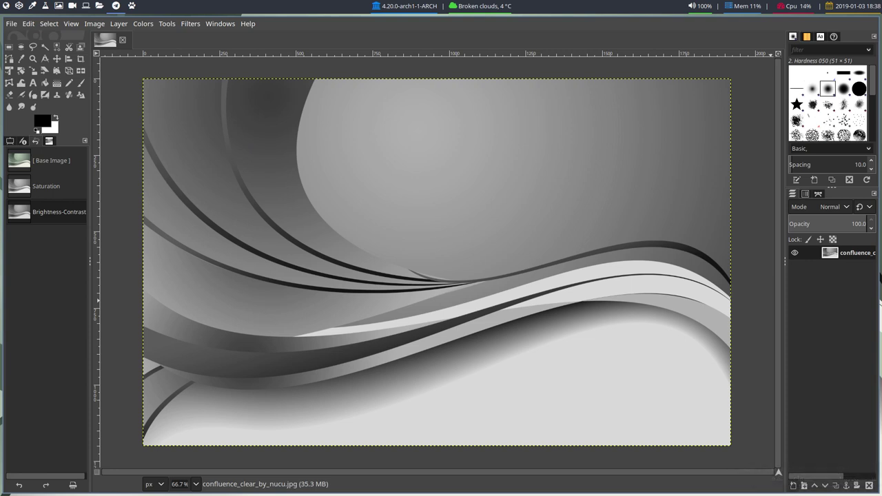
Add a new 1920 × 1200 px layer in Normal mode, filled with the foreground color.
{"action": "left_click", "coordinate": [794, 486]}
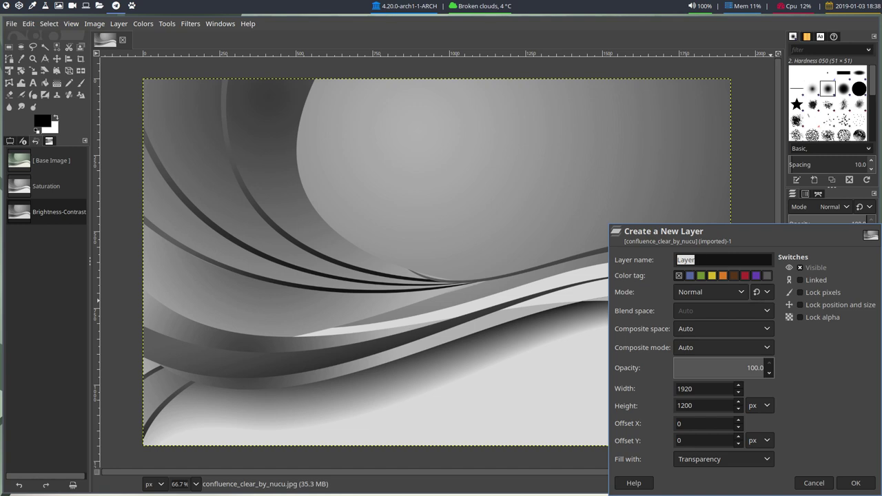
{"action": "left_click", "coordinate": [710, 292]}
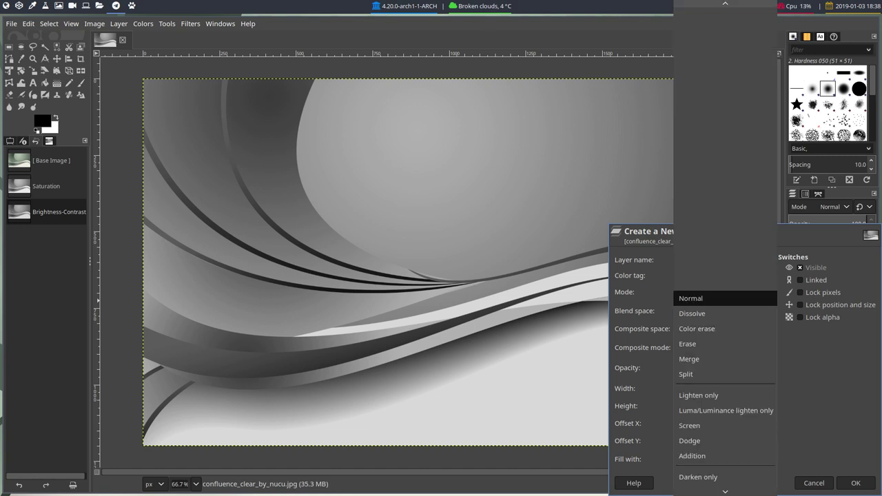
{"action": "key", "text": "Escape"}
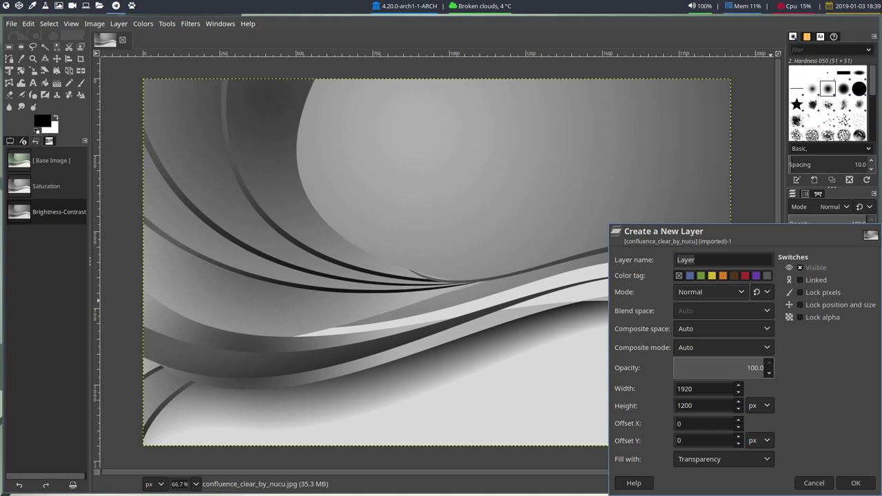
{"action": "left_click", "coordinate": [723, 348]}
{"action": "key", "text": "Escape"}
{"action": "left_click", "coordinate": [722, 460]}
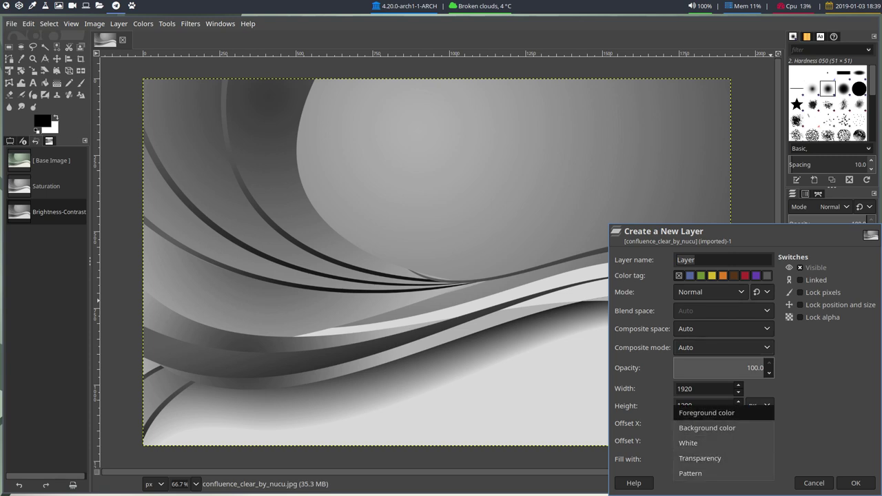
{"action": "key", "text": "Down"}
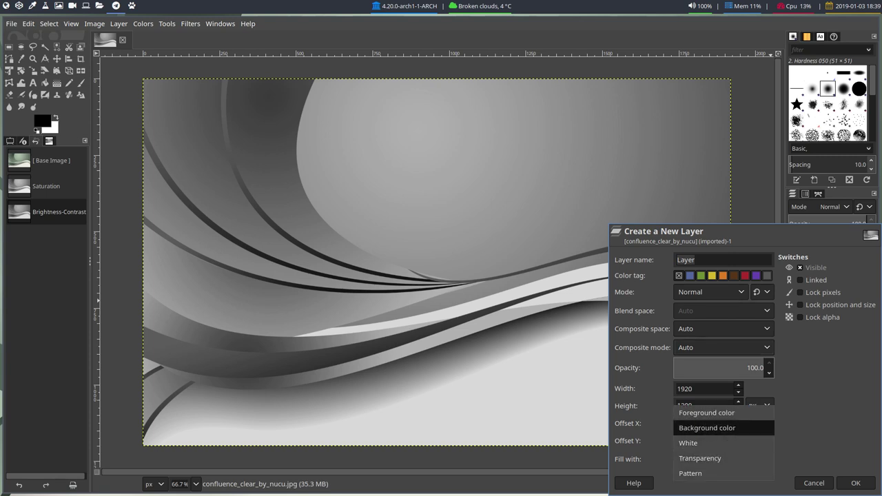
{"action": "key", "text": "Up"}
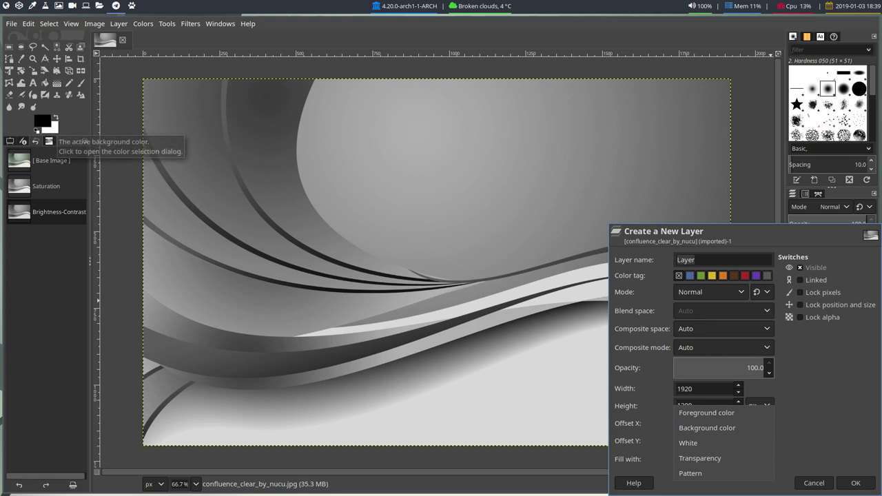
{"action": "left_click", "coordinate": [707, 413]}
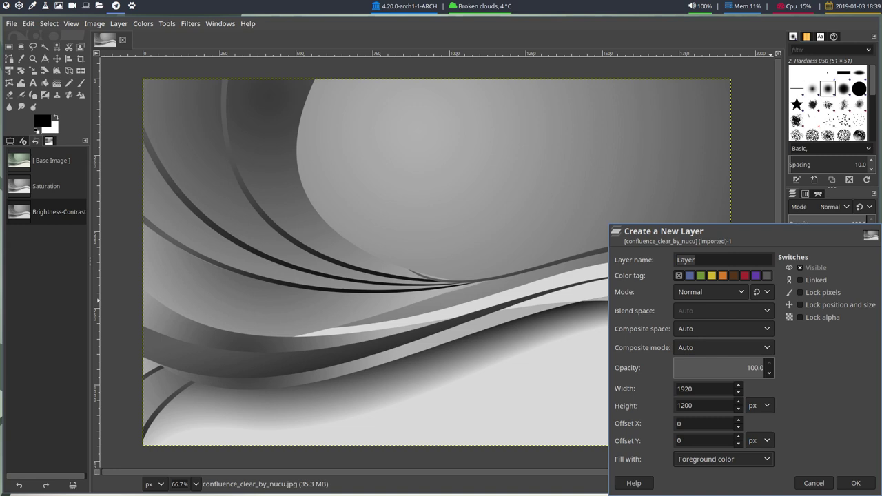
{"action": "left_click", "coordinate": [856, 483]}
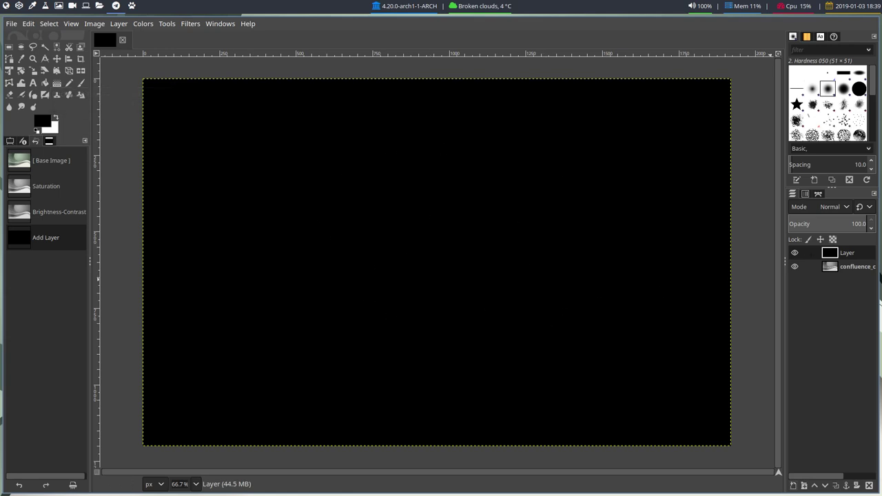
Set the new black layer's opacity to 65 and its blend mode to Dissolve.
{"action": "left_click_drag", "start_coordinate": [865, 224], "coordinate": [840, 224]}
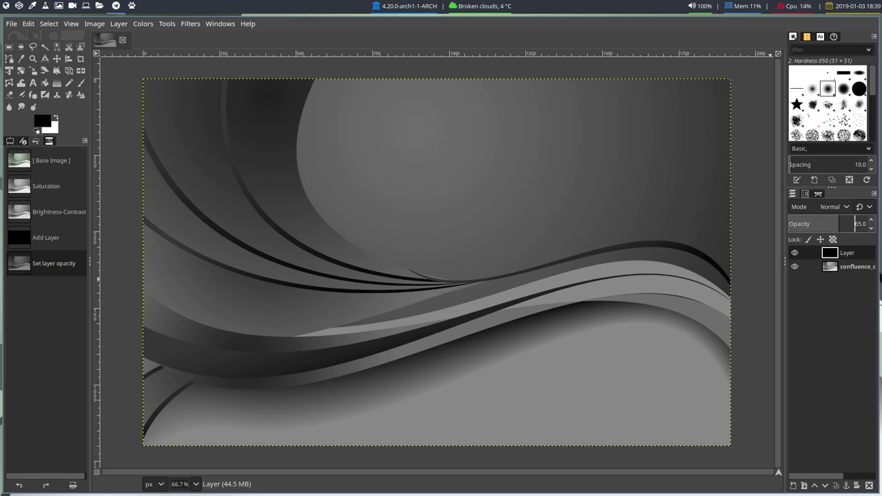
{"action": "left_click", "coordinate": [834, 207]}
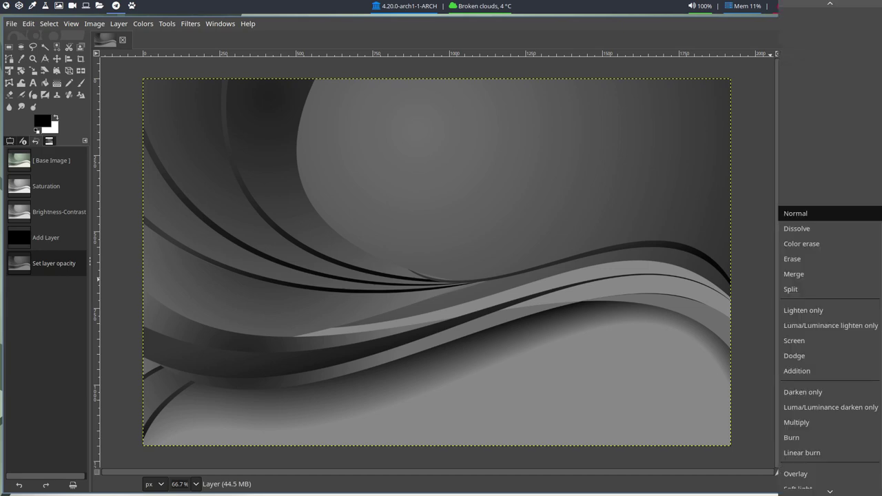
{"action": "key", "text": "Down"}
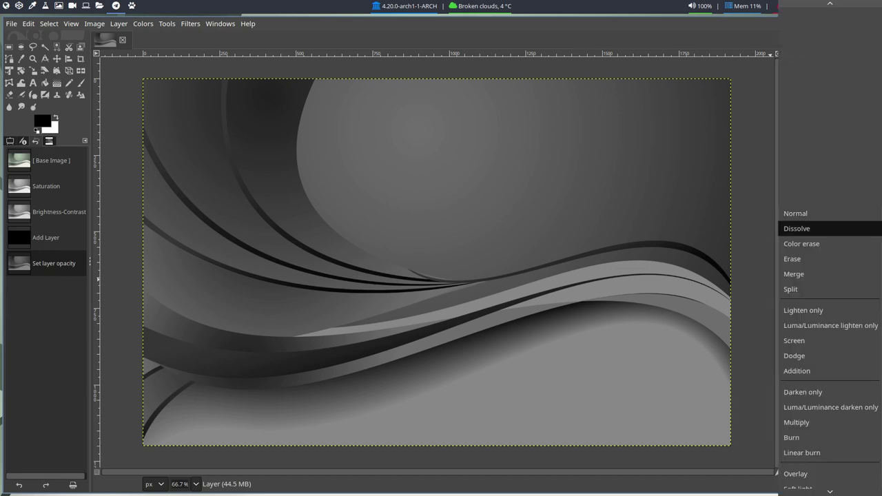
{"action": "key", "text": "Return"}
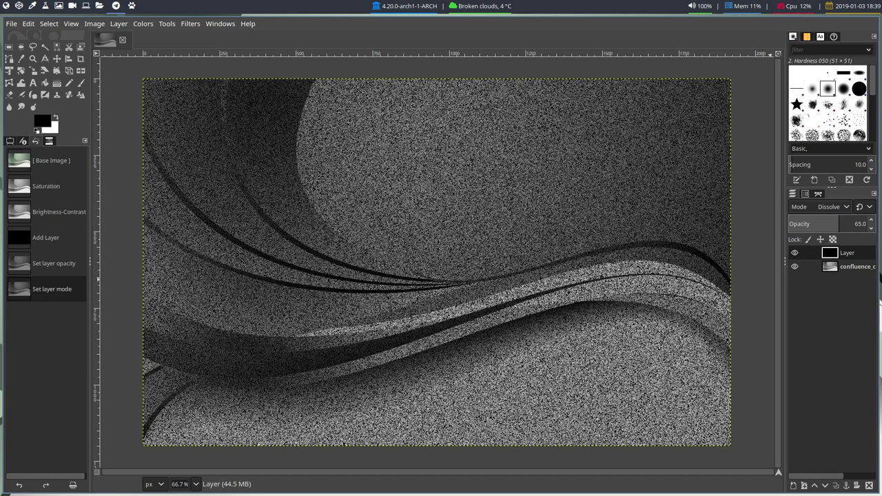
Try the black layer's blend modes one after another, from Color erase through Lighten only.
{"action": "key", "text": "Down"}
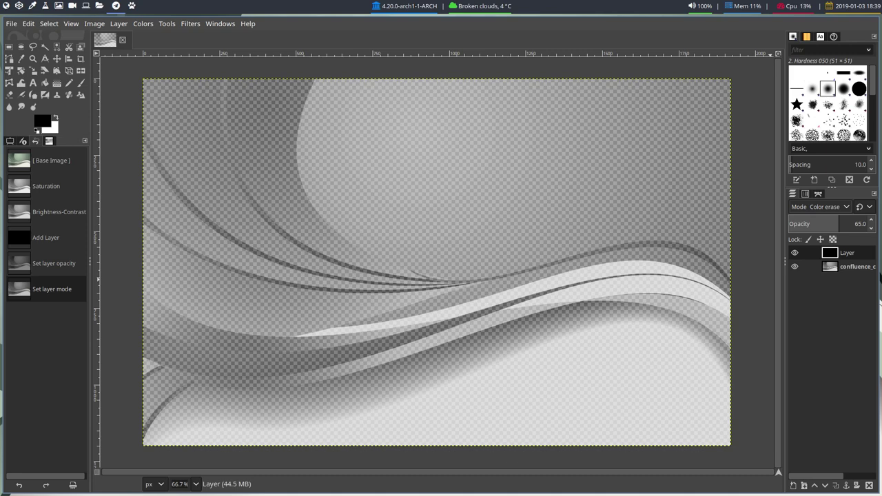
{"action": "key", "text": "Down"}
{"action": "key", "text": "Down"}
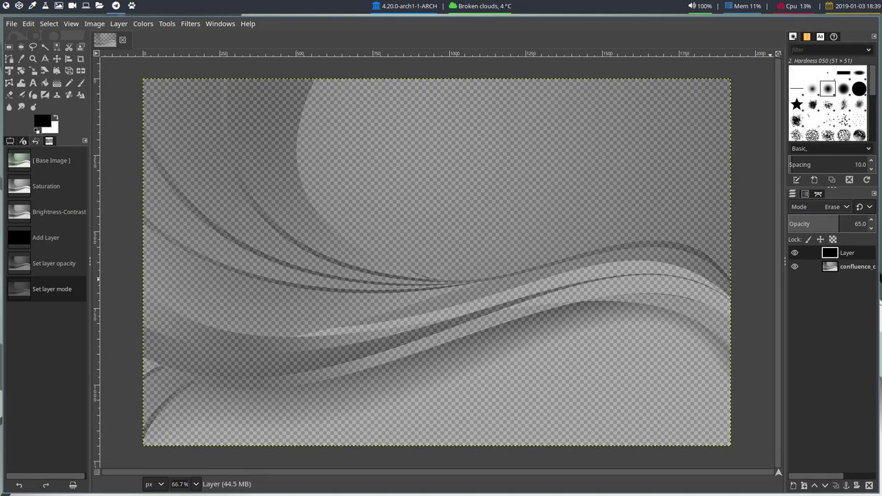
{"action": "key", "text": "Down"}
{"action": "key", "text": "Down"}
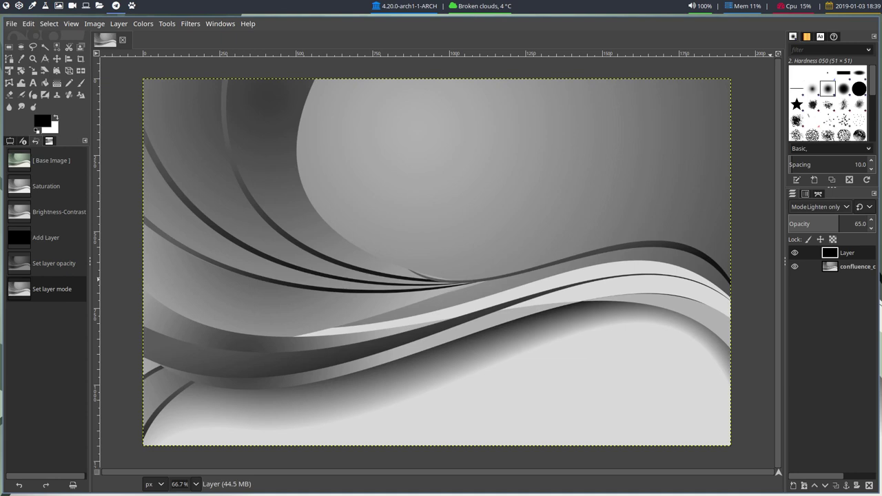
{"action": "key", "text": "Up"}
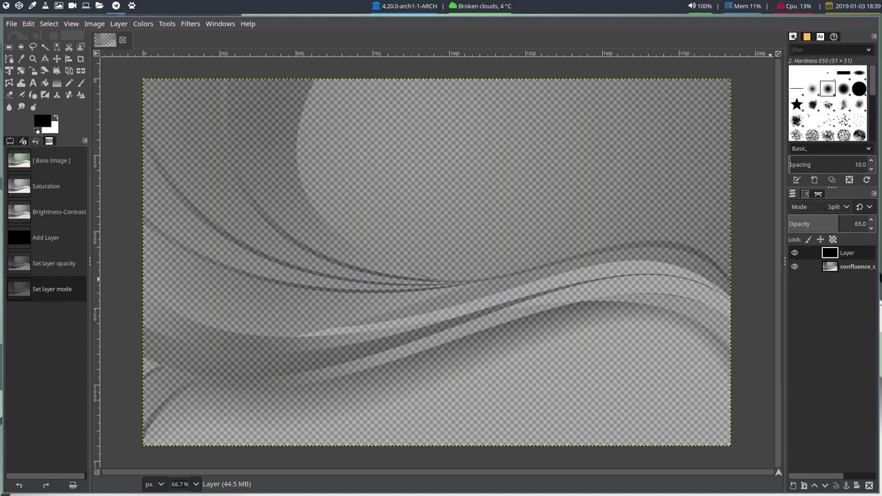
{"action": "key", "text": "Down"}
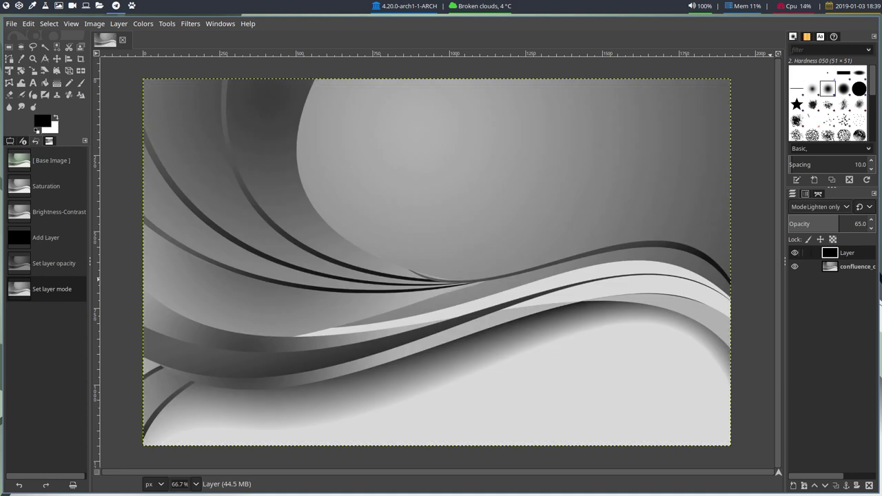
Toggle the black layer's visibility off and on to compare the image with and without it.
{"action": "left_click", "coordinate": [795, 252]}
{"action": "left_click", "coordinate": [795, 253]}
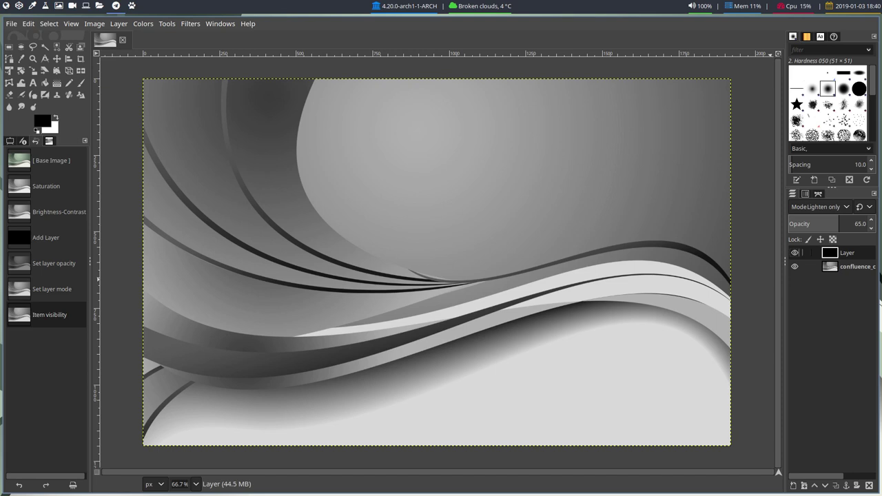
{"action": "left_click", "coordinate": [795, 253]}
{"action": "left_click", "coordinate": [795, 253]}
Step the black layer's blend mode onward through Screen and Darken only, ending on Linear burn.
{"action": "key", "text": "space"}
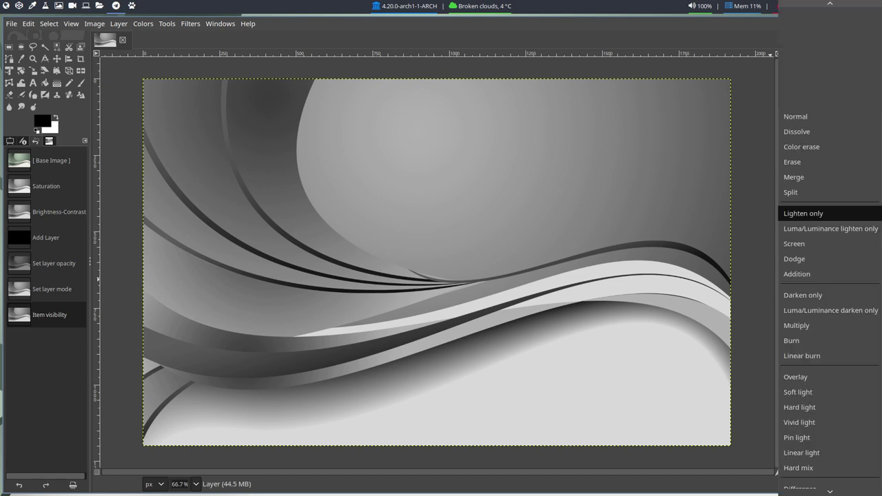
{"action": "key", "text": "Down"}
{"action": "key", "text": "Return"}
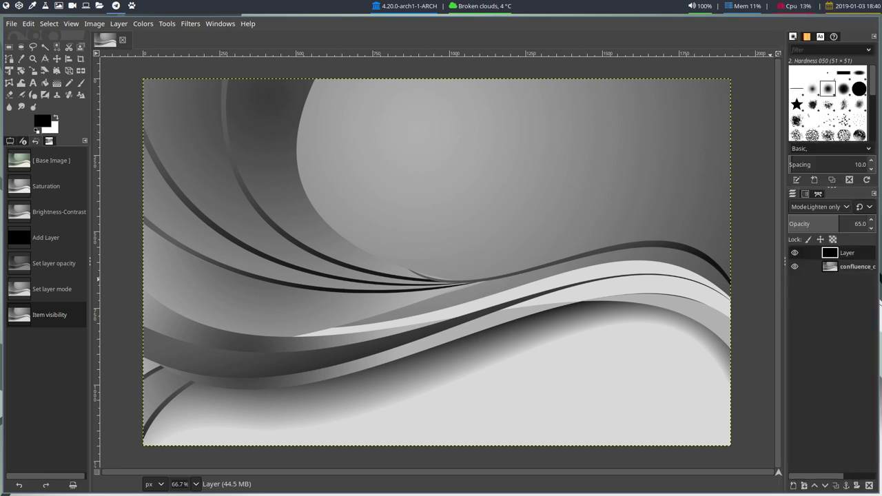
{"action": "key", "text": "Down"}
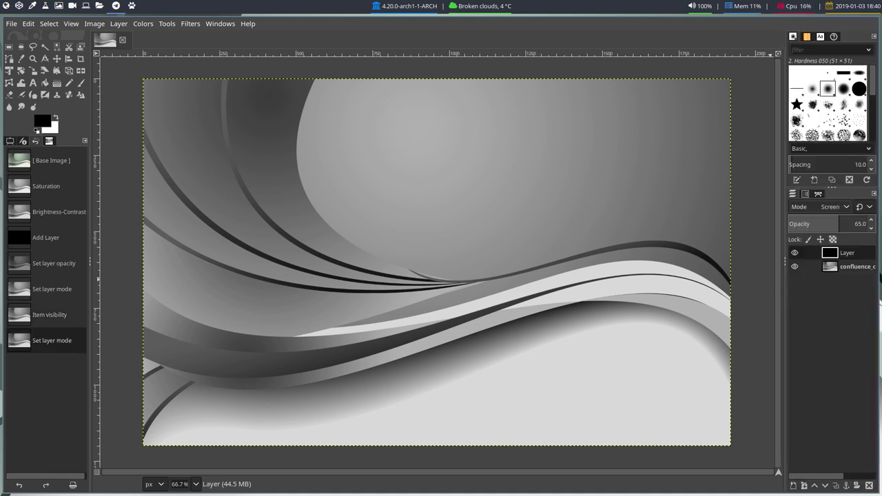
{"action": "key", "text": "Down"}
{"action": "key", "text": "Down"}
{"action": "key", "text": "Down"}
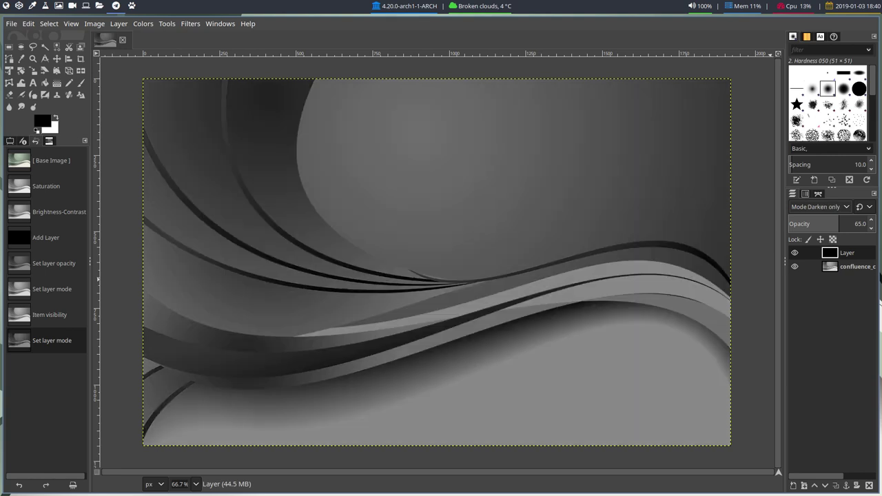
{"action": "key", "text": "Down"}
{"action": "key", "text": "Down"}
{"action": "key", "text": "Down"}
{"action": "key", "text": "Down"}
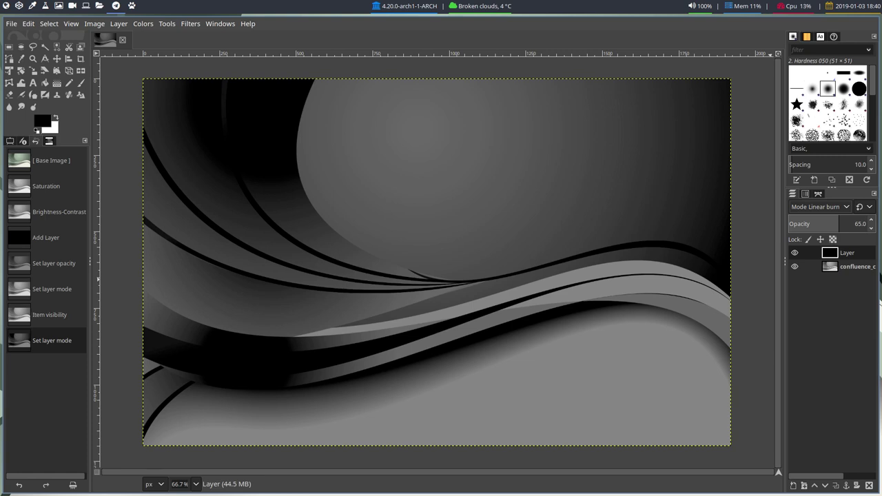
Toggle the black layer's visibility off and on to compare the Linear burn result with the image underneath.
{"action": "left_click", "coordinate": [794, 252]}
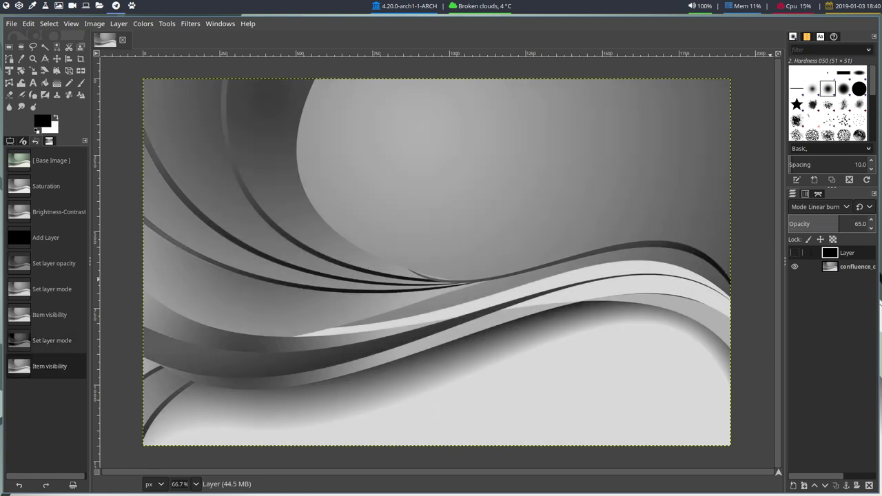
{"action": "left_click", "coordinate": [795, 252]}
{"action": "left_click", "coordinate": [795, 253]}
{"action": "left_click", "coordinate": [795, 252]}
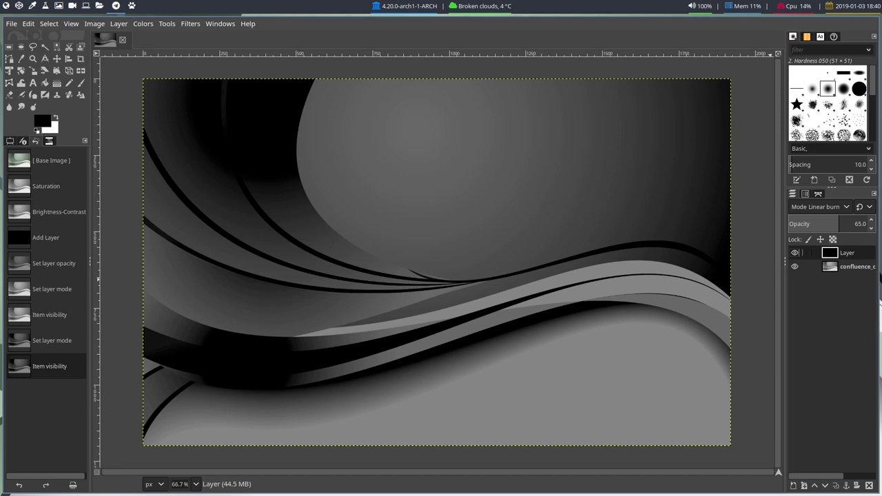
Reselect the black layer and try its blend modes one after another, from Overlay through Luminance.
{"action": "left_click", "coordinate": [848, 267]}
{"action": "left_click", "coordinate": [848, 252]}
{"action": "left_click", "coordinate": [819, 206]}
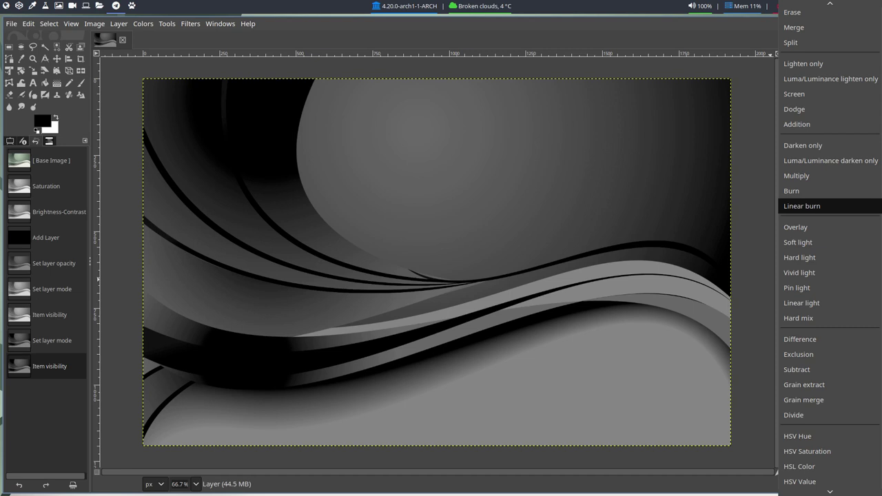
{"action": "left_click", "coordinate": [796, 227]}
{"action": "key", "text": "Down"}
{"action": "key", "text": "Down"}
{"action": "key", "text": "Down"}
{"action": "key", "text": "Down"}
{"action": "key", "text": "Down"}
{"action": "key", "text": "Down"}
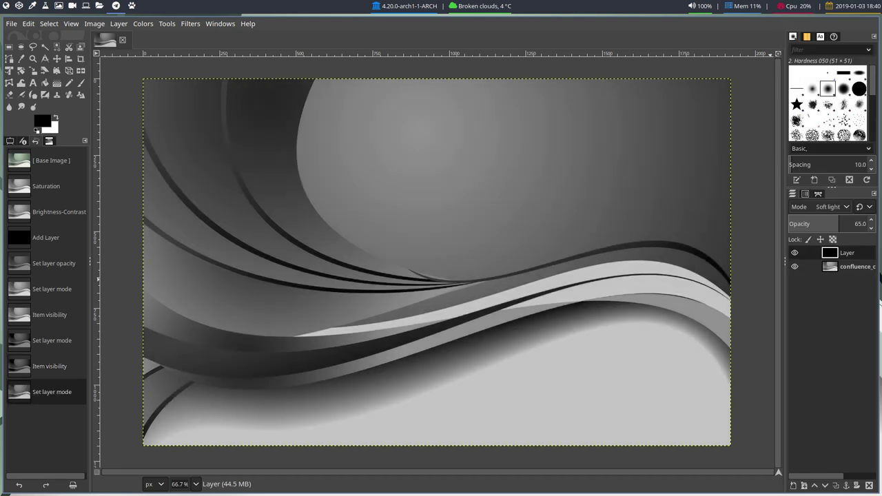
{"action": "scroll", "coordinate": [831, 206], "scroll_direction": "down", "scroll_amount": 10}
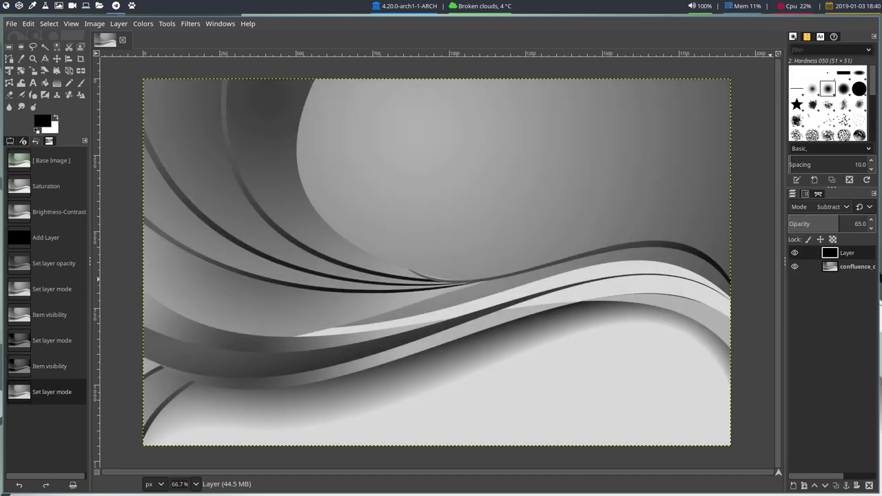
{"action": "scroll", "coordinate": [820, 207], "scroll_direction": "down", "scroll_amount": 3}
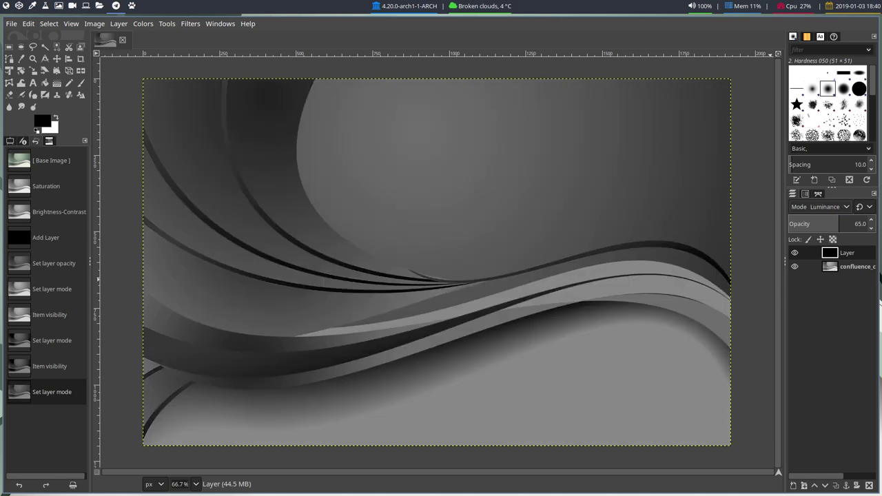
Set the black layer's blend mode to Grain merge and its opacity to 59.
{"action": "scroll", "coordinate": [831, 207], "scroll_direction": "up", "scroll_amount": 6}
{"action": "scroll", "coordinate": [831, 207], "scroll_direction": "up", "scroll_amount": 3}
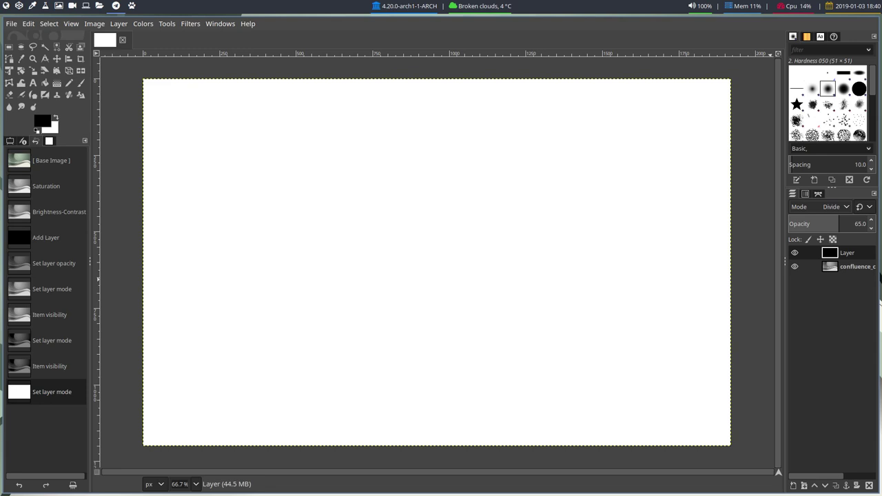
{"action": "scroll", "coordinate": [831, 207], "scroll_direction": "up", "scroll_amount": 1}
{"action": "mouse_move", "coordinate": [833, 226]}
{"action": "left_mouse_down"}
{"action": "mouse_move", "coordinate": [570, 224]}
{"action": "mouse_move", "coordinate": [263, 258]}
{"action": "mouse_move", "coordinate": [365, 260]}
{"action": "mouse_move", "coordinate": [862, 226]}
{"action": "mouse_move", "coordinate": [835, 226]}
{"action": "left_mouse_up"}
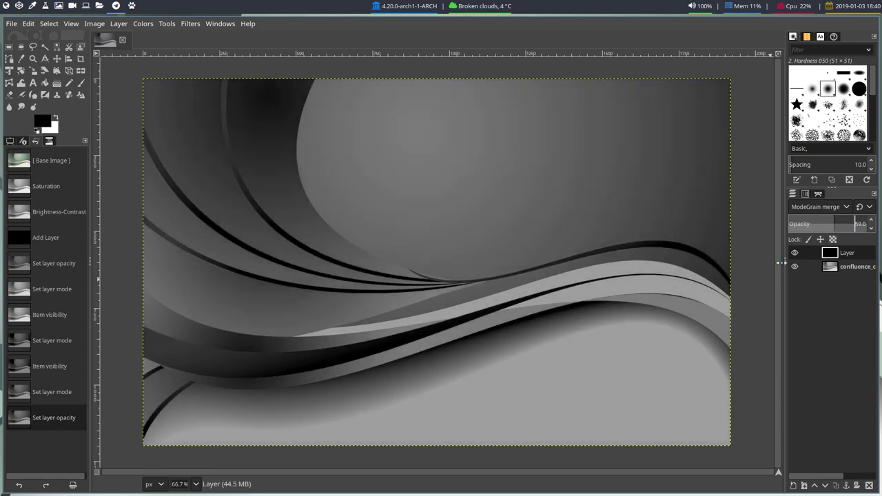
Hide the black layer and overwrite the original confluence_clear_by_nucu.jpg with the edited image.
{"action": "left_click", "coordinate": [795, 253]}
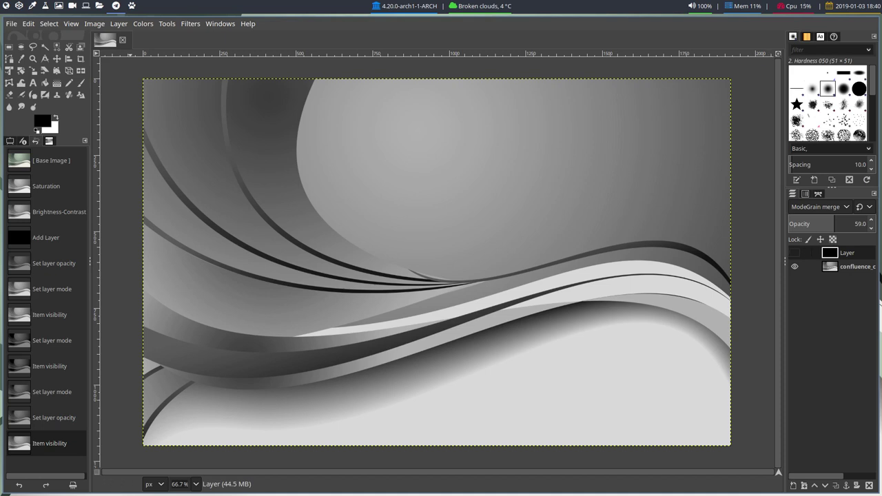
{"action": "key", "text": "alt+f"}
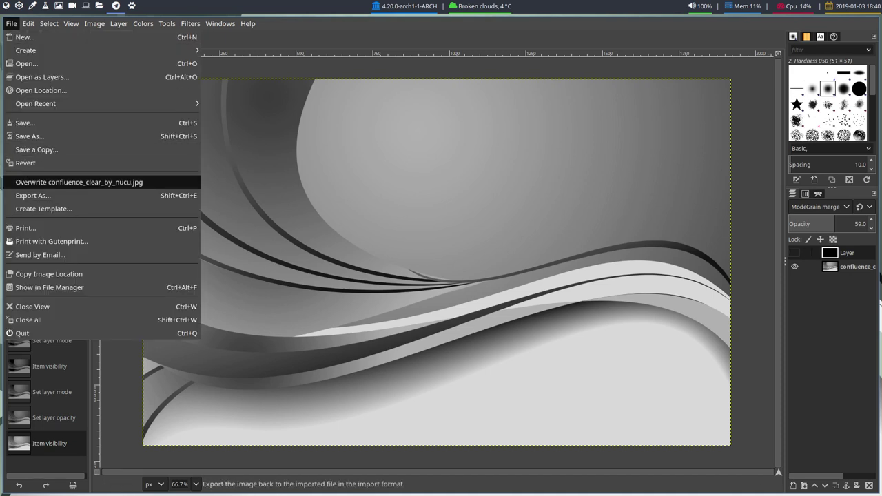
{"action": "key", "text": "Return"}
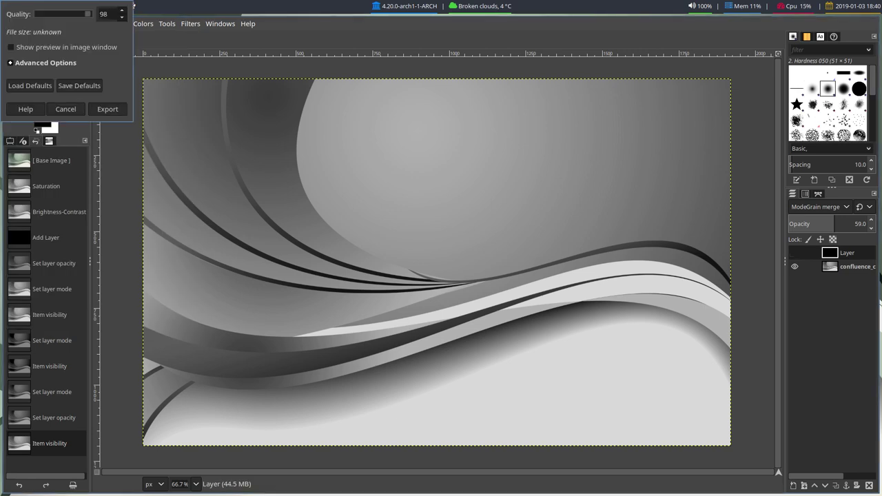
{"action": "key", "text": "Up"}
{"action": "key", "text": "Up"}
{"action": "key", "text": "Return"}
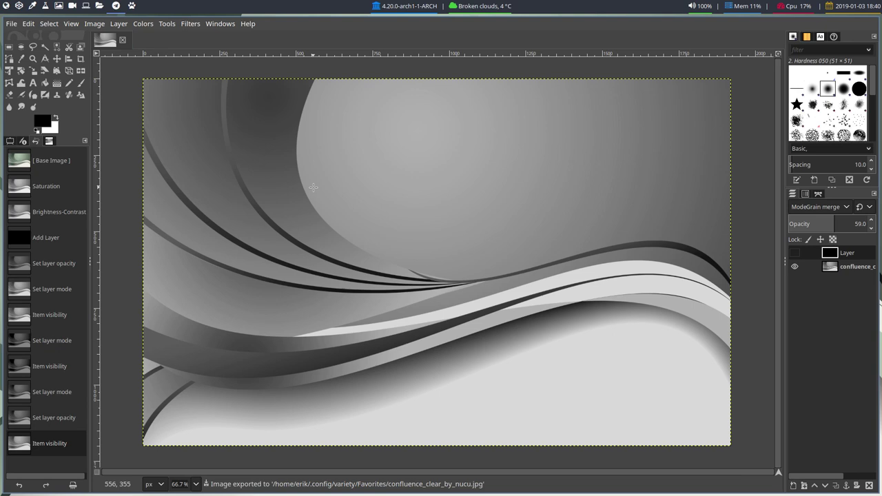
Quit GIMP, discarding the unsaved changes, and switch to the file manager showing the variety Favorites folder.
{"action": "key", "text": "ctrl+q"}
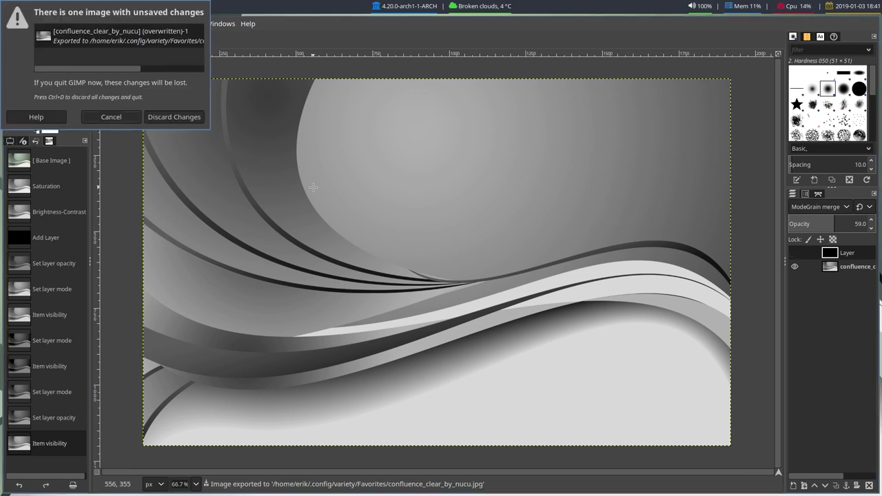
{"action": "key", "text": "ctrl+d"}
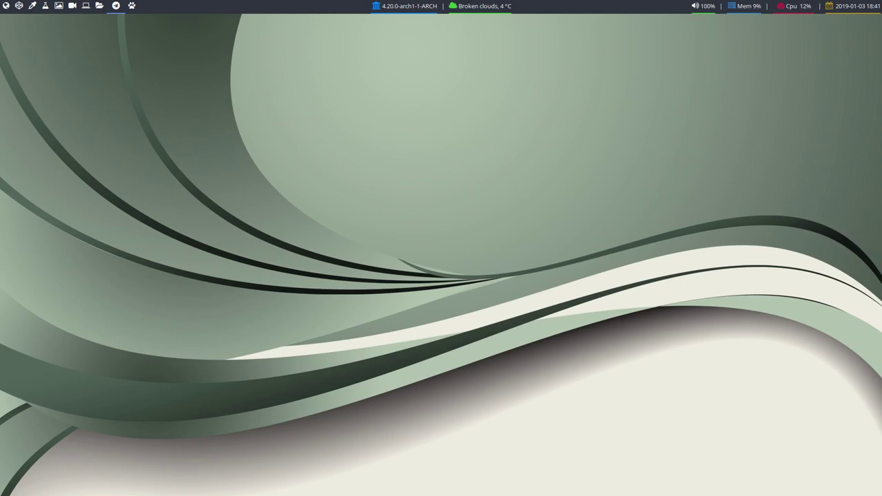
{"action": "key", "text": "super+1"}
{"action": "key", "text": "super+3"}
{"action": "key", "text": "super+2"}
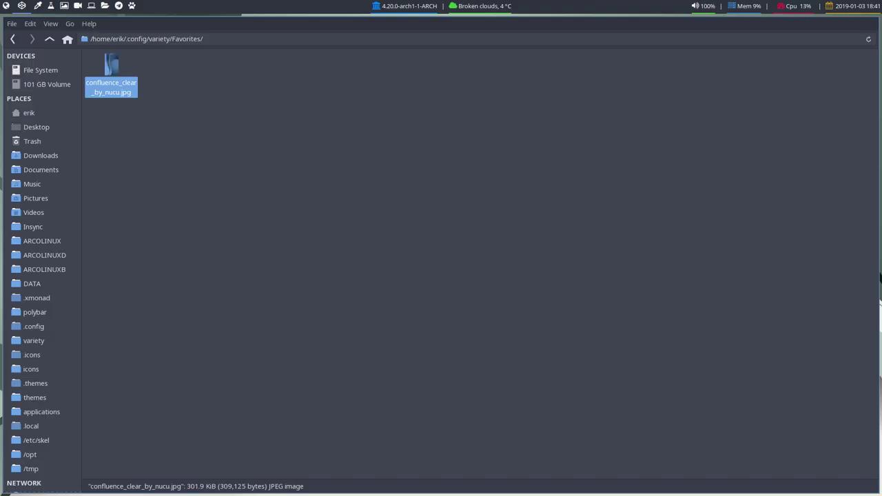
{"action": "key", "text": "super+3"}
{"action": "key", "text": "super+2"}
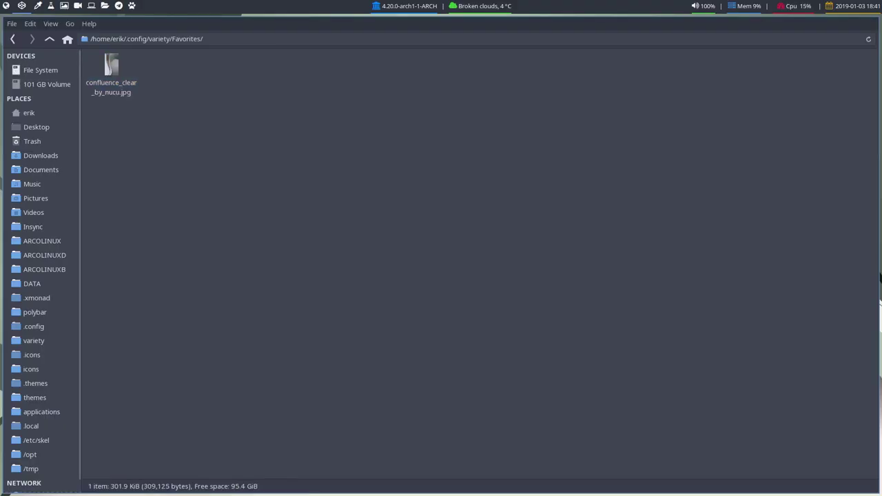
Open confluence_clear_by_nucu.jpg in the image viewer and close the file manager window.
{"action": "key", "text": "Return"}
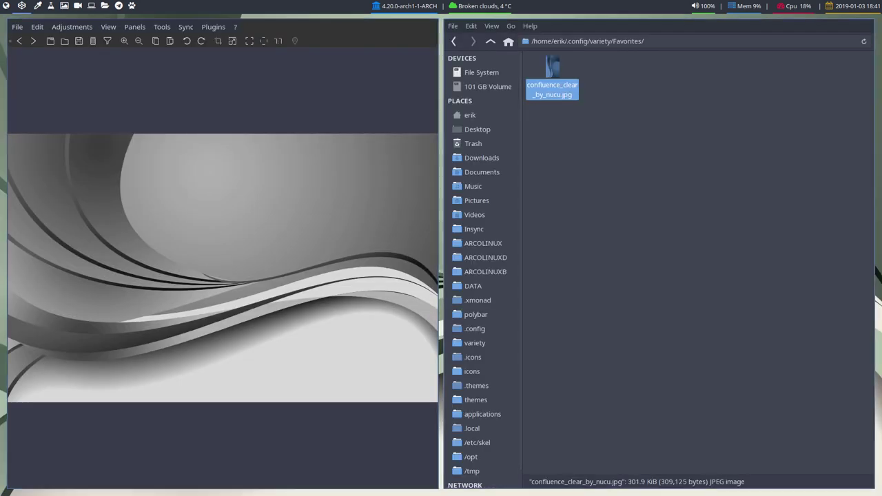
{"action": "left_click", "coordinate": [647, 229]}
{"action": "key", "text": "super+q"}
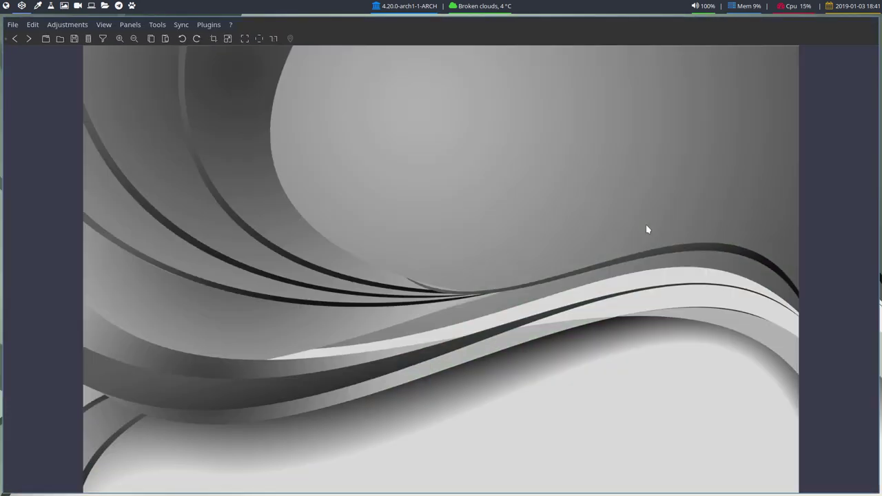